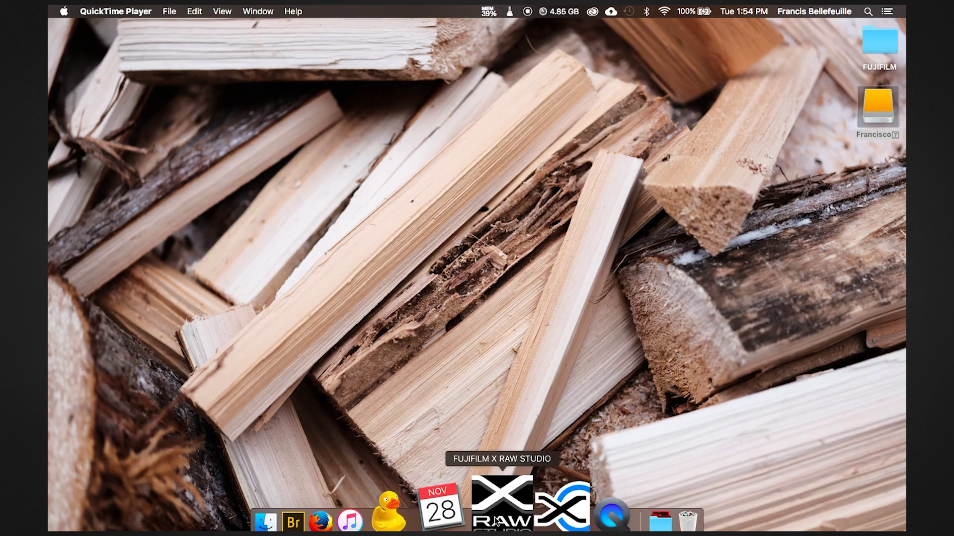
# - Launch FUJIFILM X RAW STUDIO from the Dock and enlarge its window to fill the screen
pyautogui.click(498, 506)
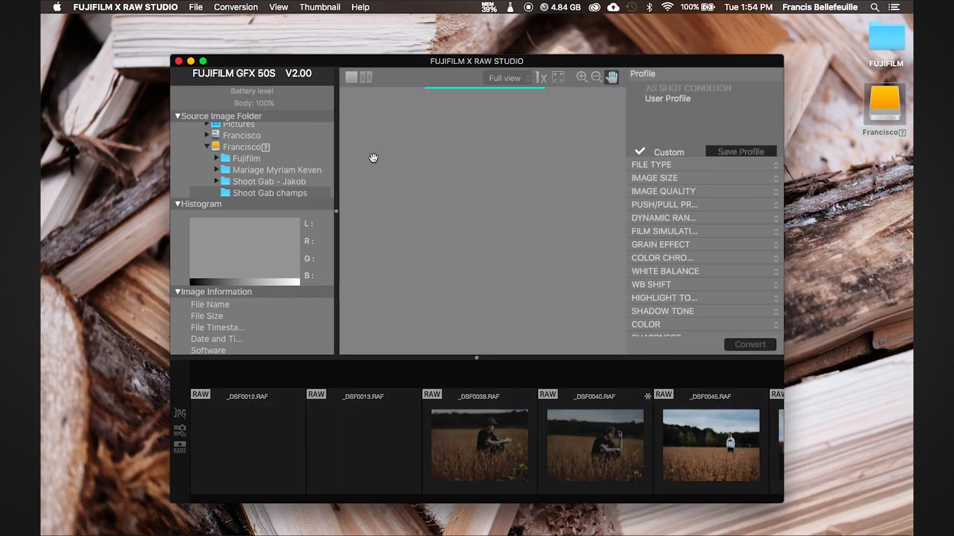
pyautogui.click(203, 61)
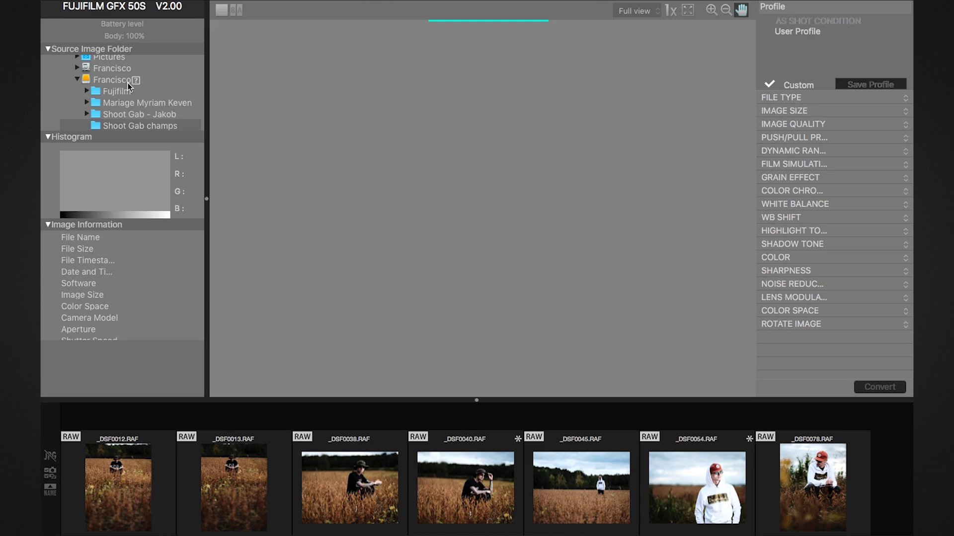
# - Load the filmstrip photos from the Shoot Gab champs folder
pyautogui.click(161, 125)
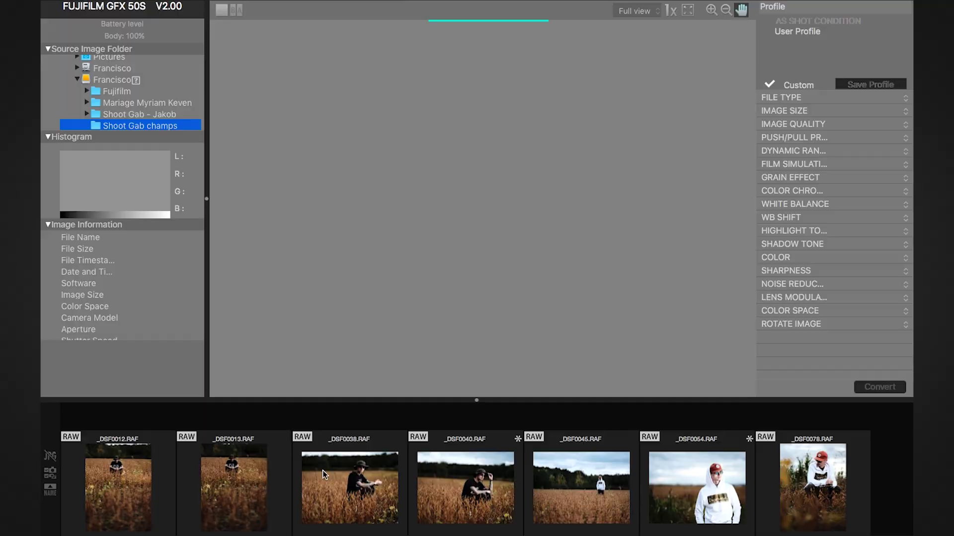
# - Open the portrait _DSF0038.RAF from the filmstrip
pyautogui.click(343, 480)
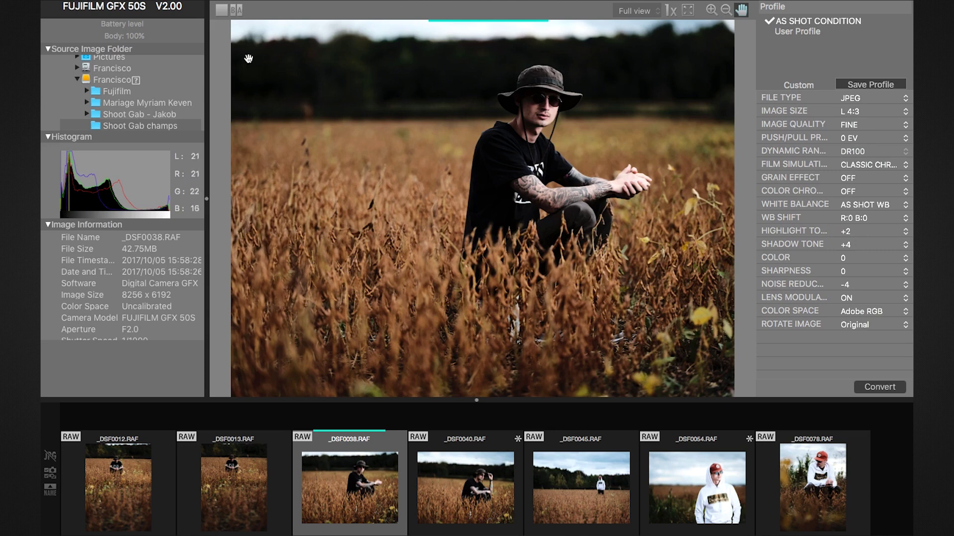
pyautogui.scroll(3, 147, 84)
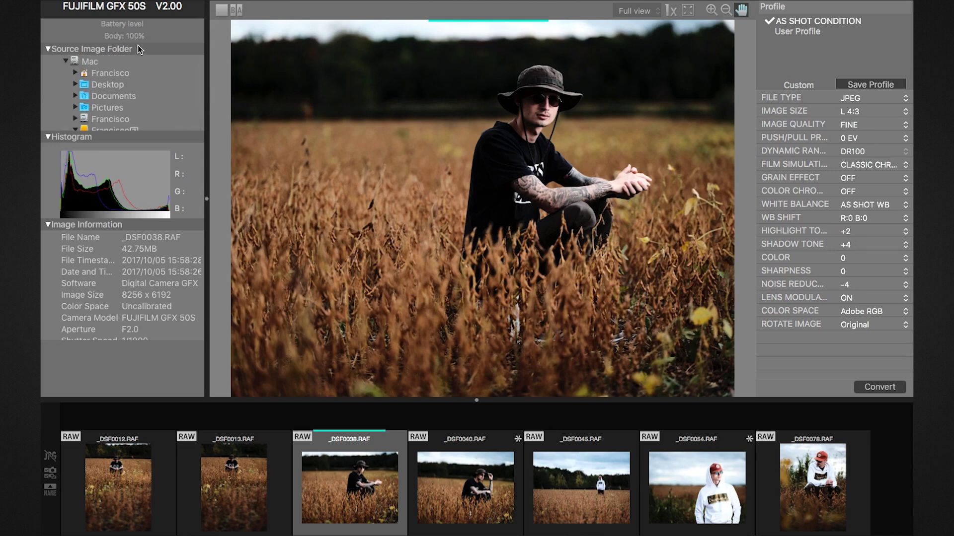
pyautogui.scroll(-2, 139, 74)
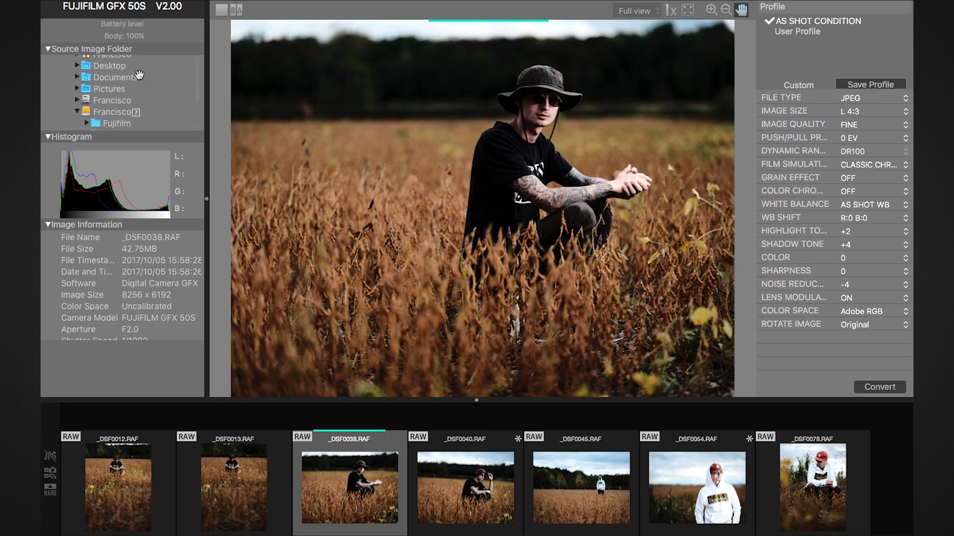
pyautogui.scroll(-1, 139, 74)
pyautogui.scroll(-1, 139, 74)
pyautogui.scroll(2, 138, 75)
pyautogui.scroll(1, 121, 89)
pyautogui.scroll(-1, 131, 113)
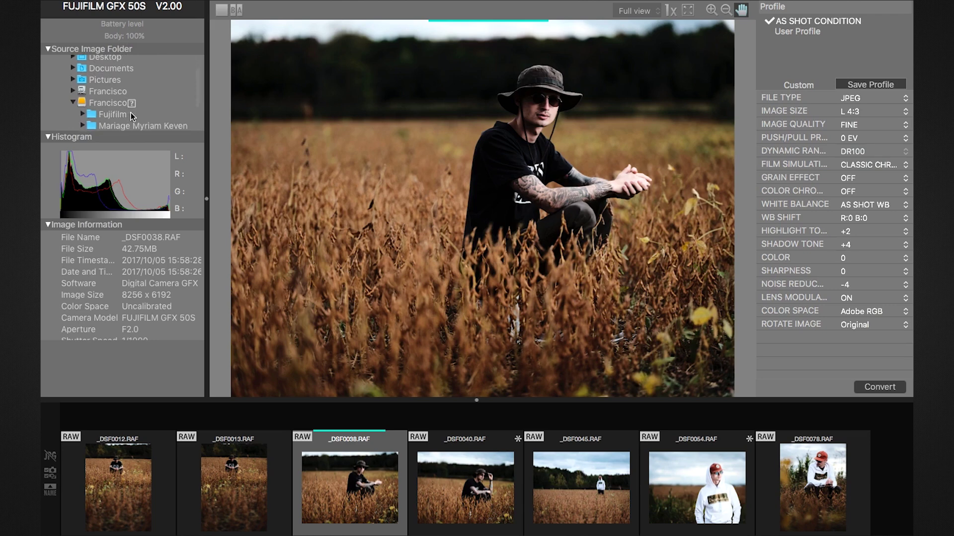
pyautogui.scroll(-1, 130, 120)
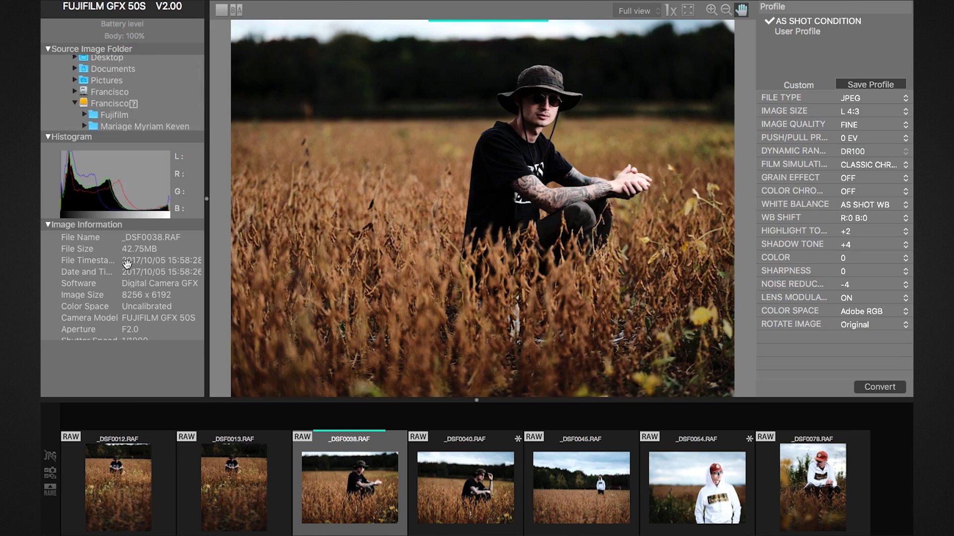
pyautogui.scroll(-3, 127, 272)
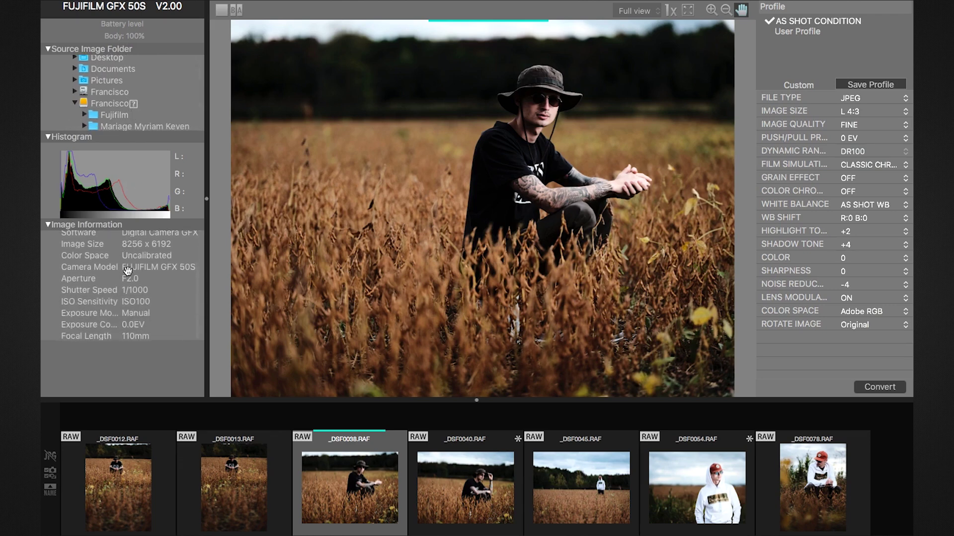
pyautogui.scroll(1, 128, 275)
pyautogui.scroll(1, 128, 273)
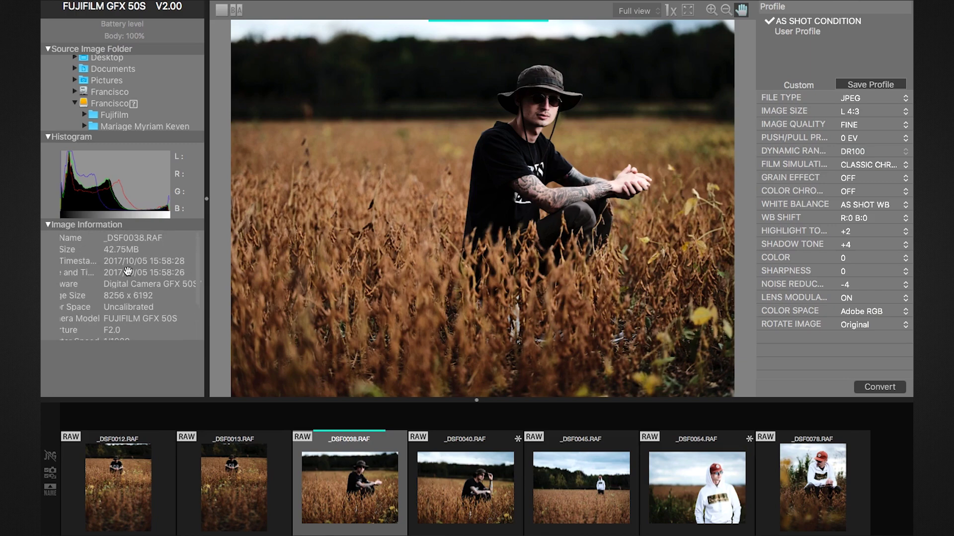
pyautogui.scroll(1, 128, 271)
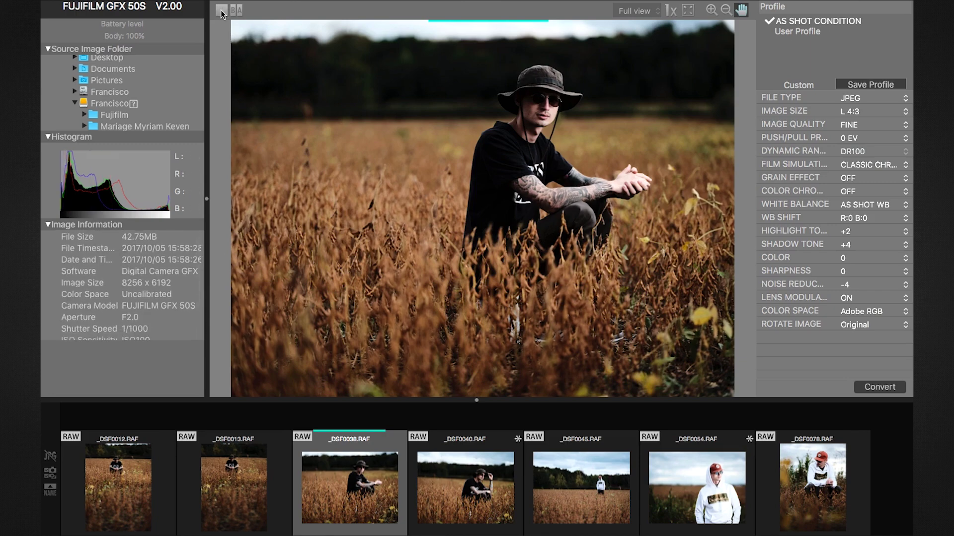
pyautogui.click(234, 11)
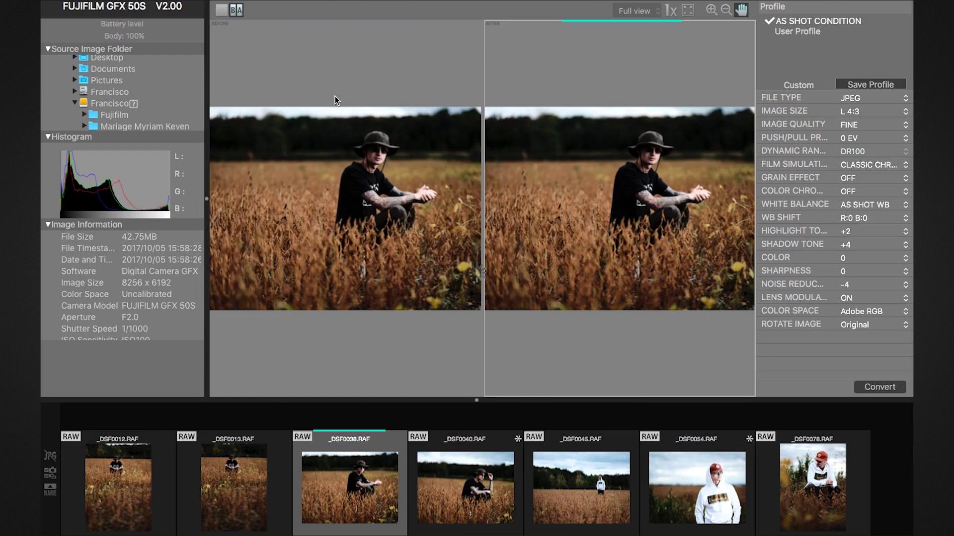
pyautogui.click(222, 11)
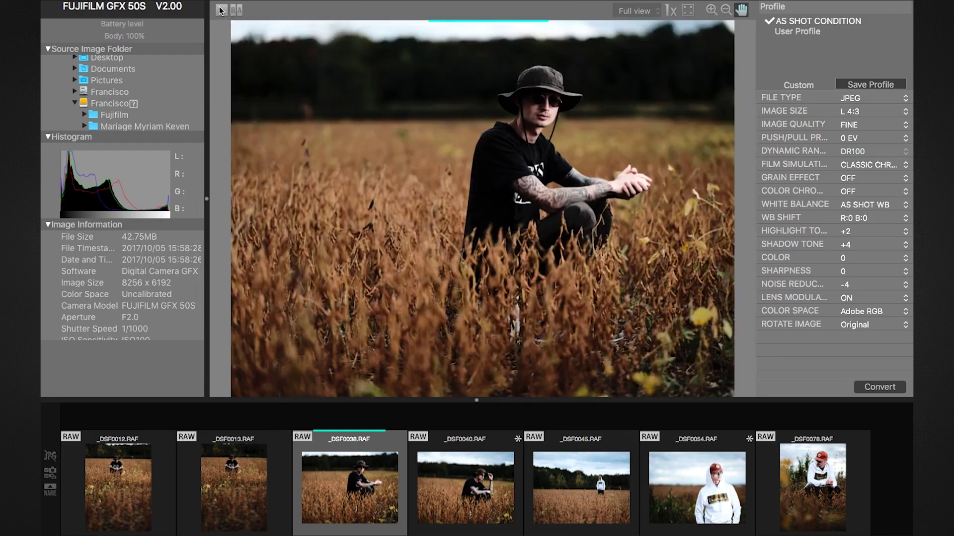
pyautogui.click(630, 13)
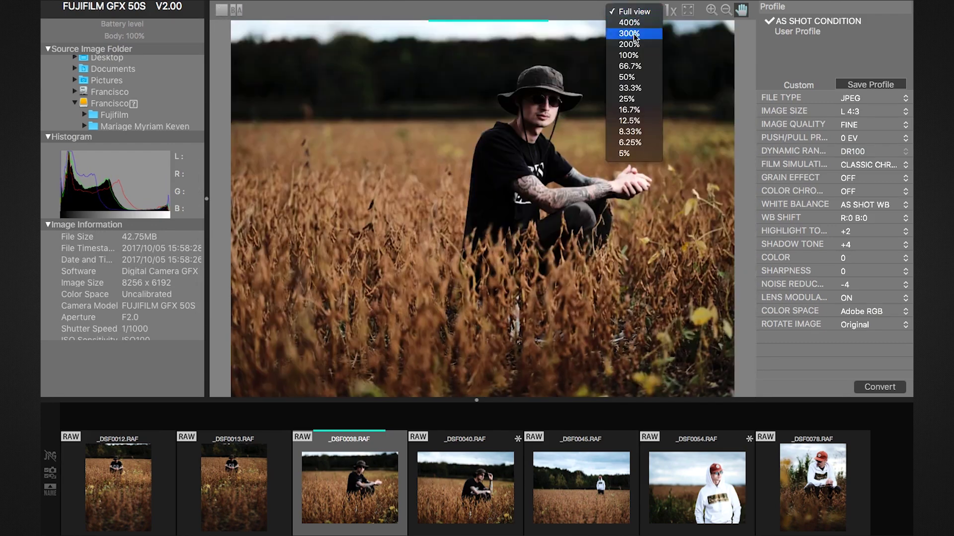
pyautogui.click(636, 56)
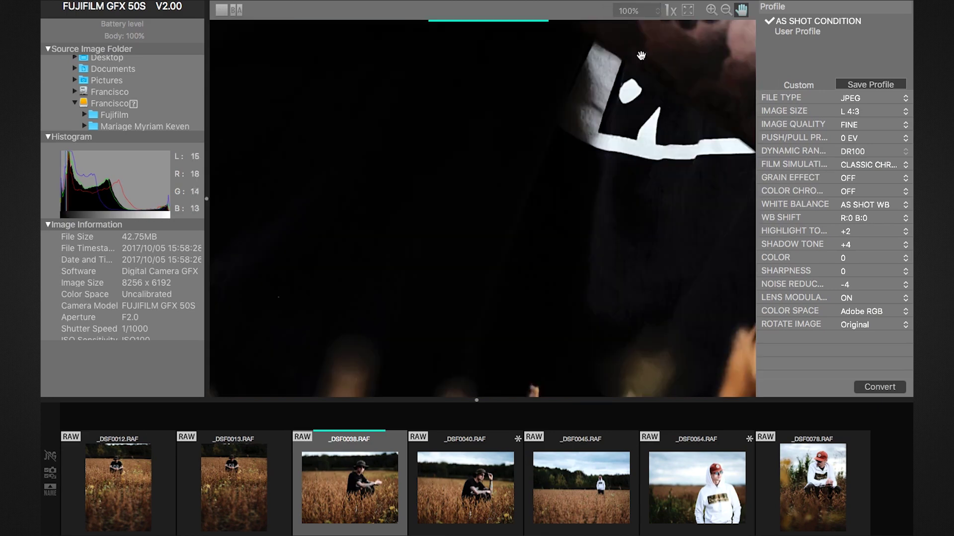
pyautogui.moveTo(678, 89)
pyautogui.mouseDown()
pyautogui.moveTo(574, 213)
pyautogui.moveTo(379, 320)
pyautogui.moveTo(340, 381)
pyautogui.mouseUp()
pyautogui.moveTo(425, 163)
pyautogui.mouseDown()
pyautogui.moveTo(499, 335)
pyautogui.moveTo(574, 410)
pyautogui.mouseUp()
pyautogui.moveTo(647, 134); pyautogui.dragTo(571, 302)
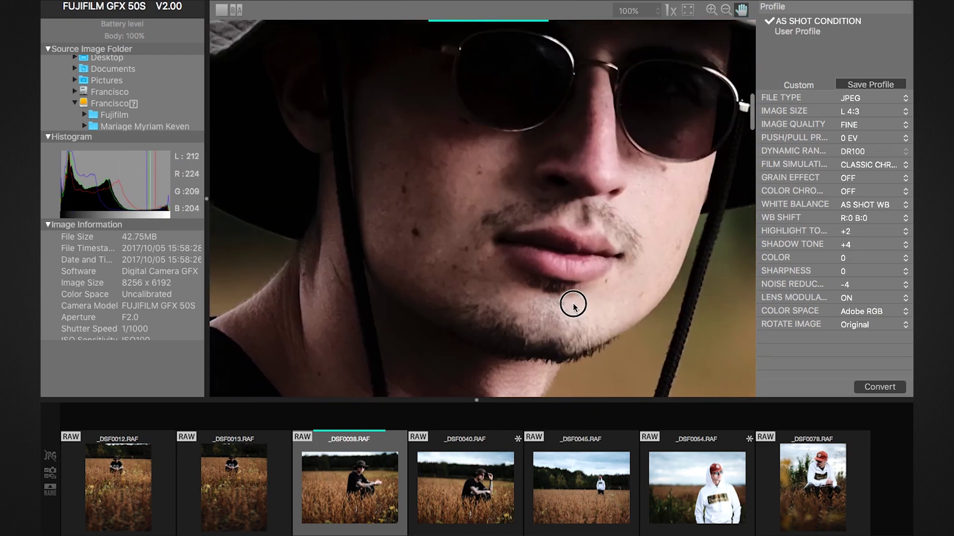
pyautogui.click(646, 9)
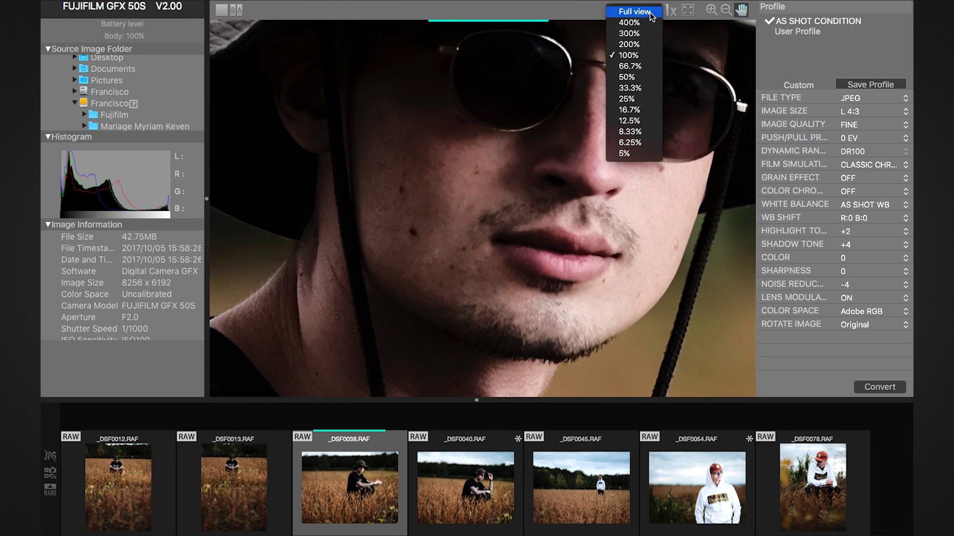
pyautogui.click(651, 12)
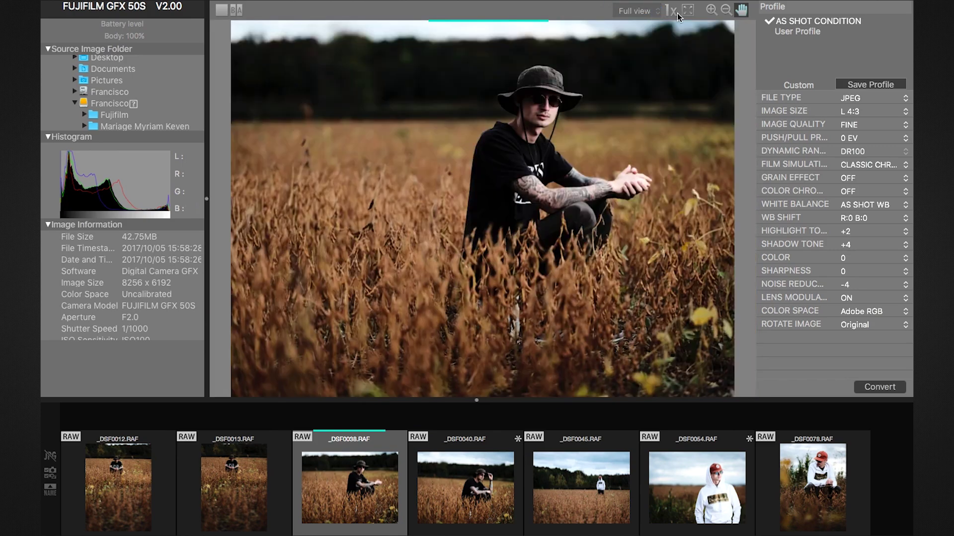
pyautogui.click(672, 13)
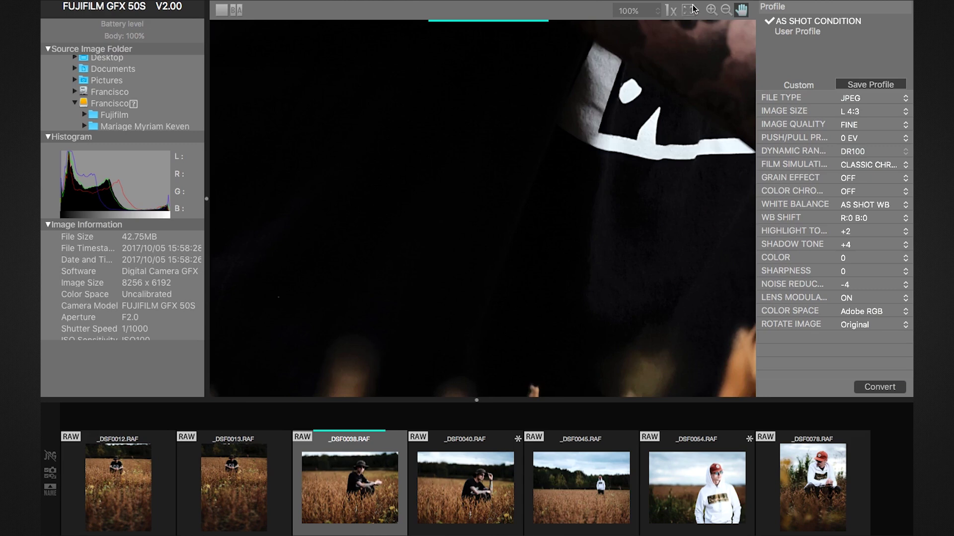
pyautogui.click(690, 11)
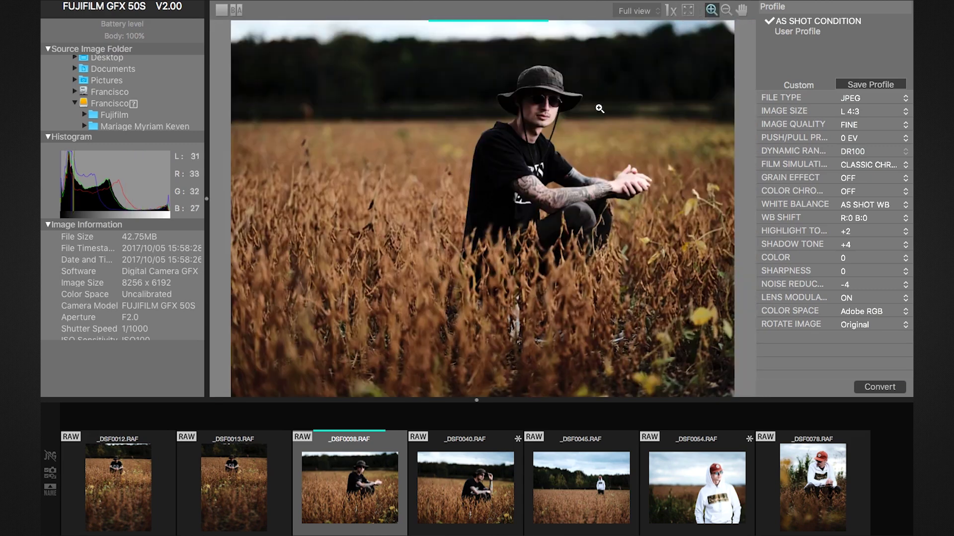
pyautogui.click(539, 106)
pyautogui.click(514, 120)
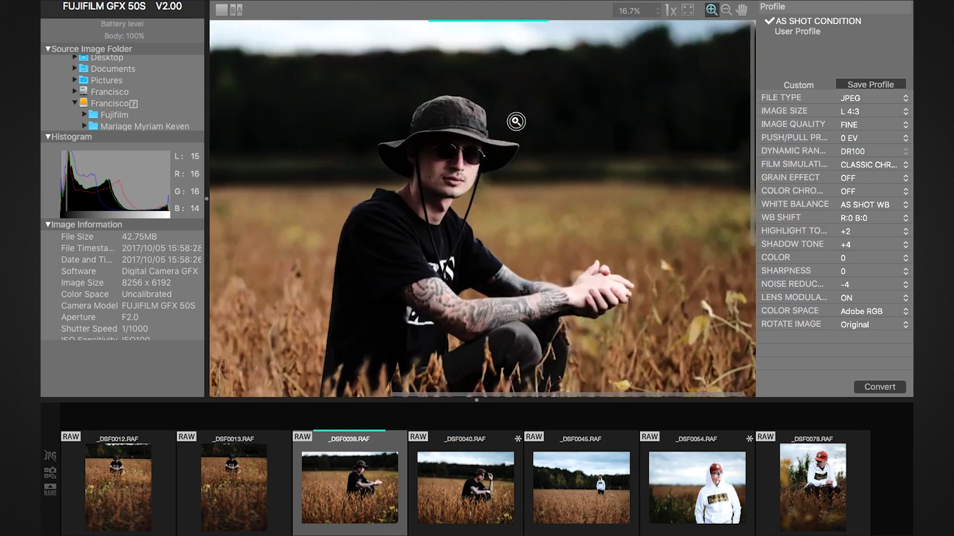
pyautogui.click(460, 148)
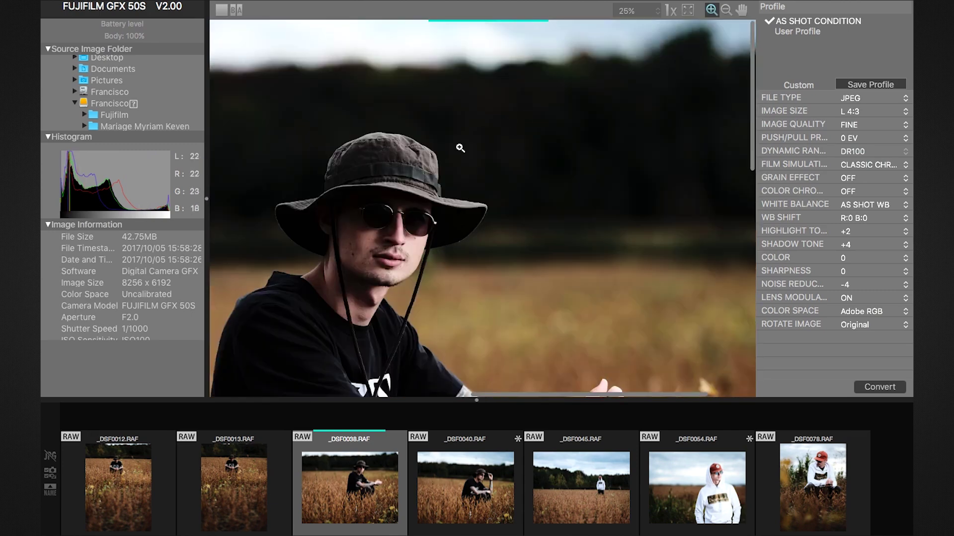
pyautogui.click(689, 11)
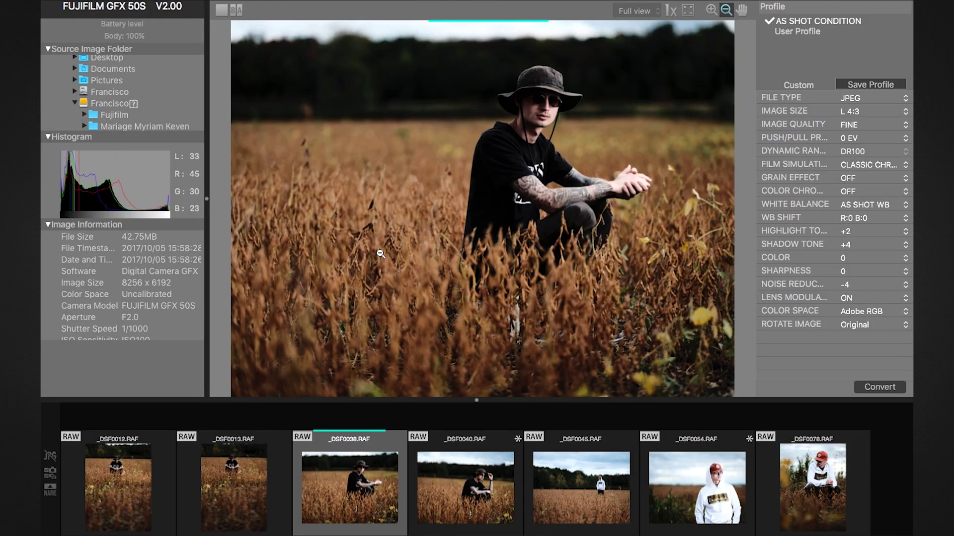
pyautogui.click(51, 455)
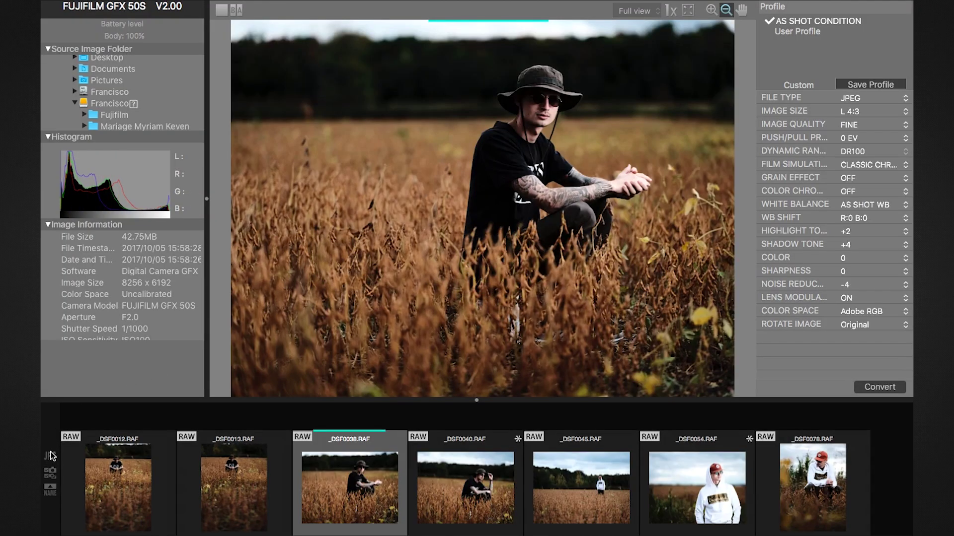
pyautogui.click(50, 460)
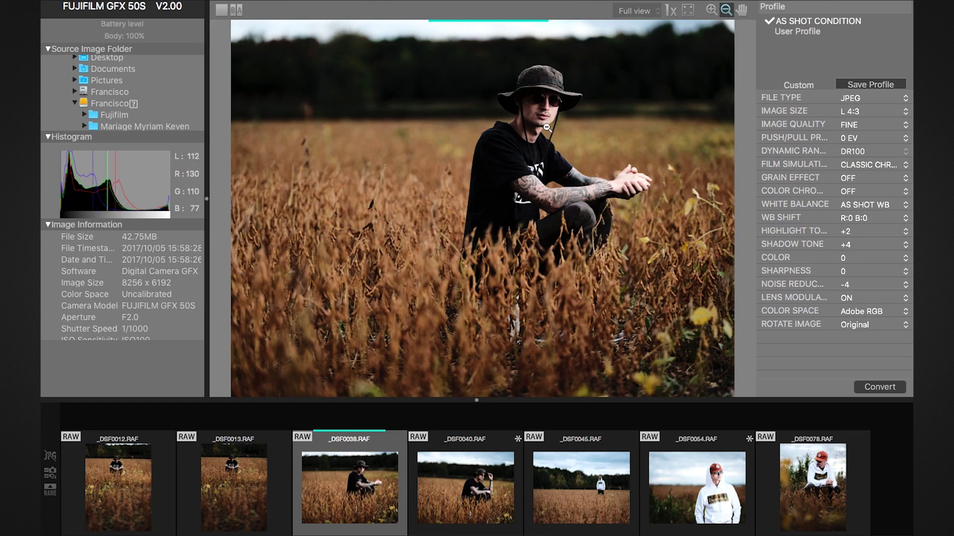
# - Keep JPEG output after trying TIFF, with L 1:1 image size and Super Fine quality
pyautogui.click(850, 102)
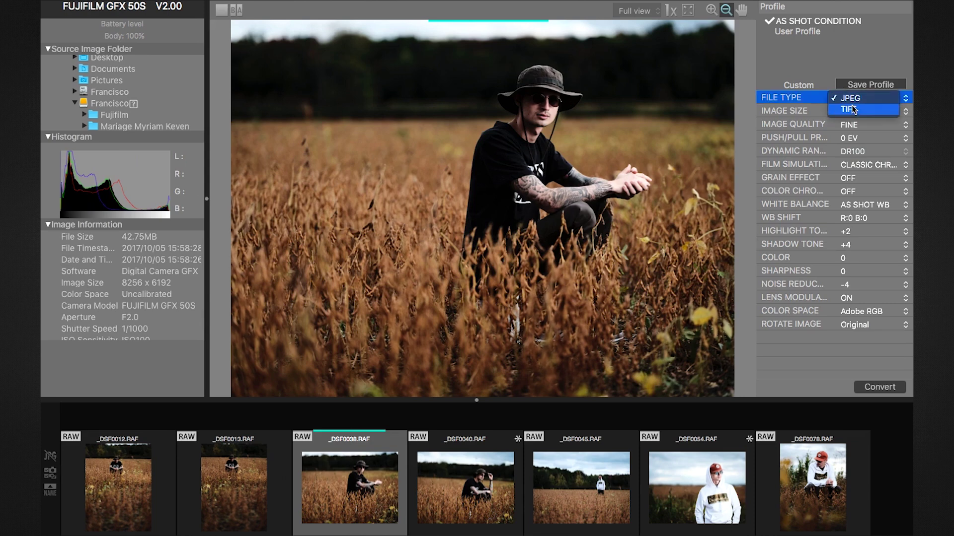
pyautogui.click(853, 111)
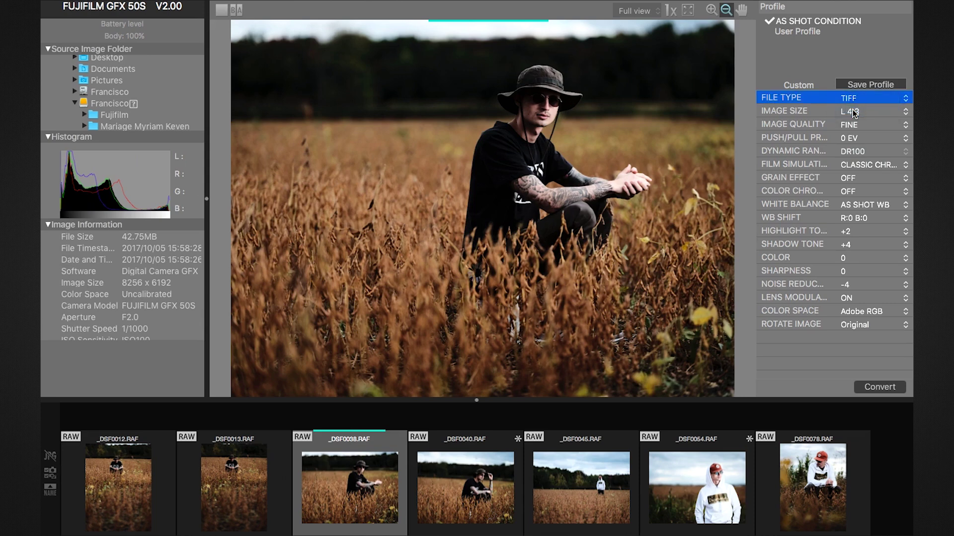
pyautogui.click(853, 102)
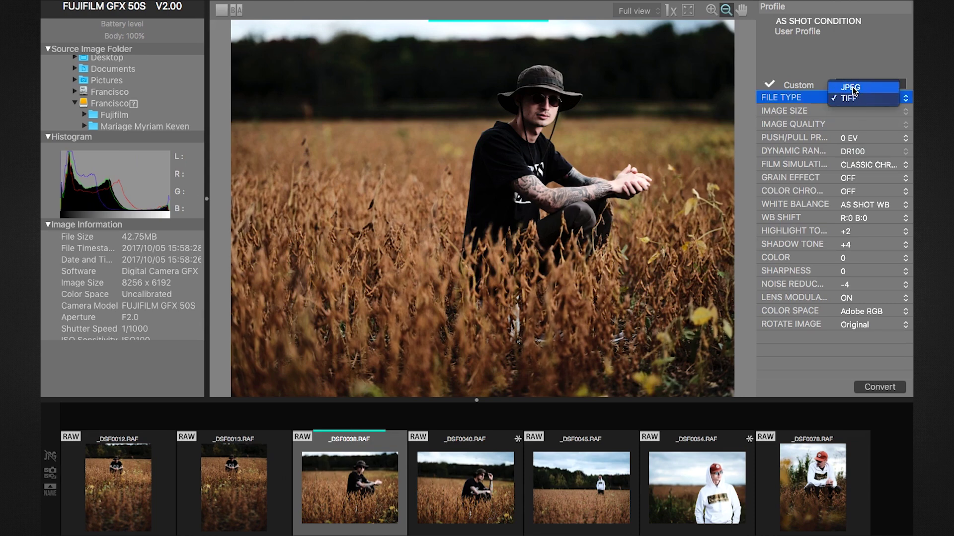
pyautogui.click(853, 90)
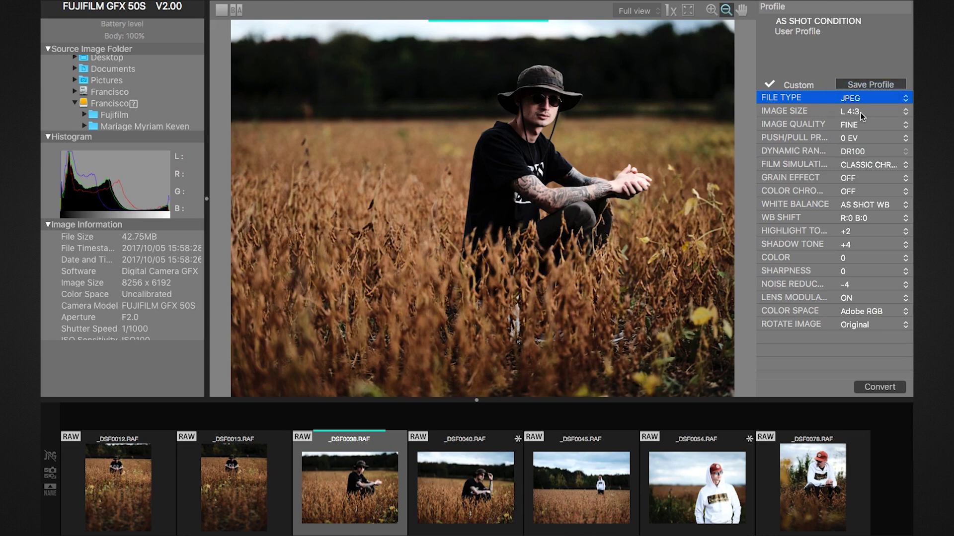
pyautogui.click(860, 112)
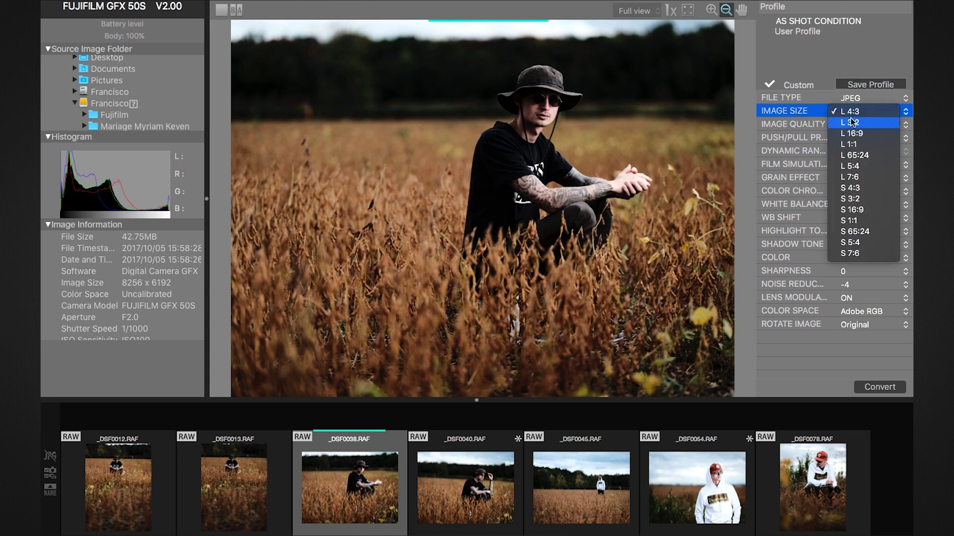
pyautogui.press('Escape')
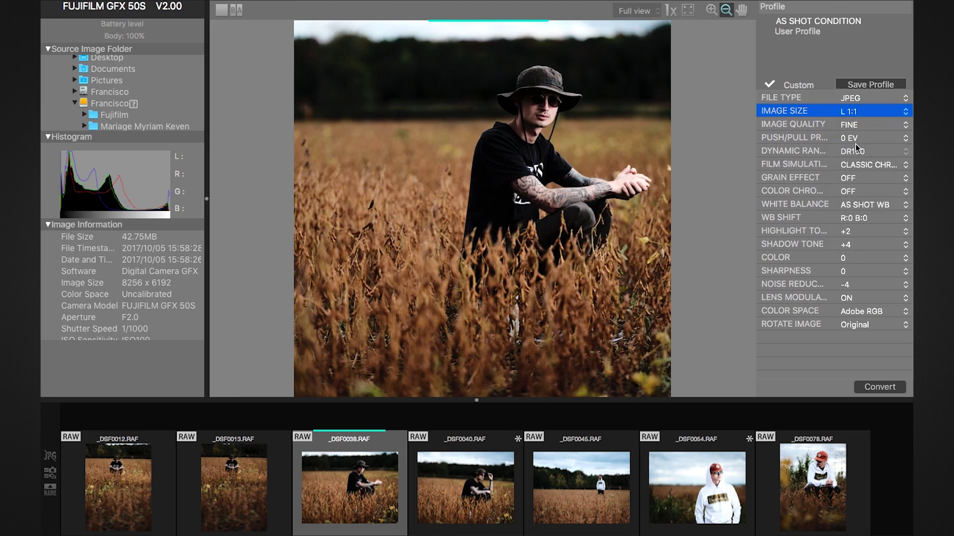
pyautogui.click(859, 127)
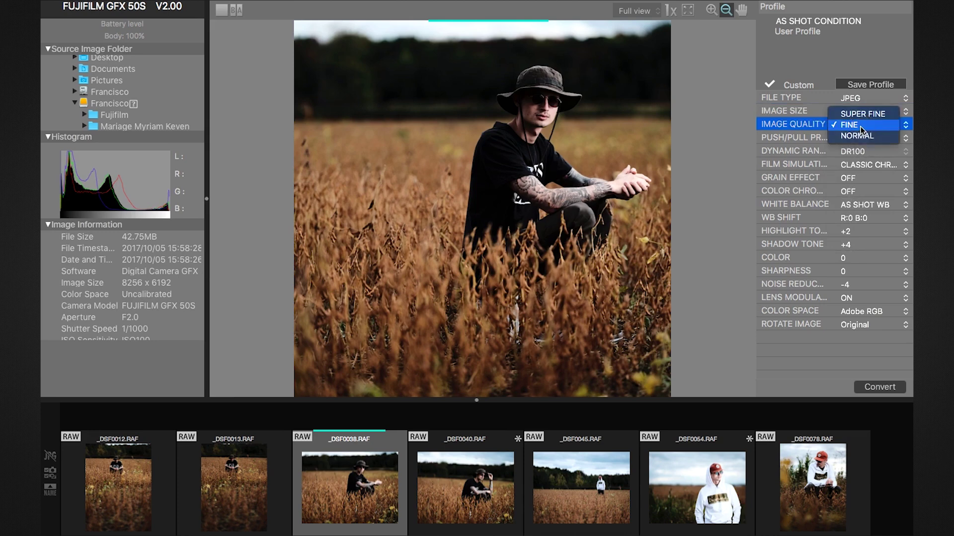
pyautogui.click(861, 117)
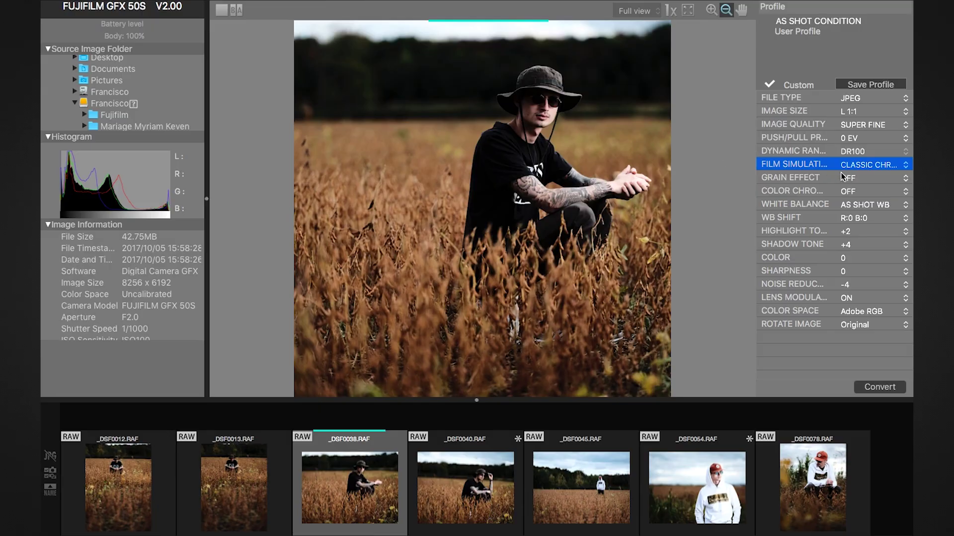
# - Try Strong grain effect, then leave the grain effect Off
pyautogui.click(855, 181)
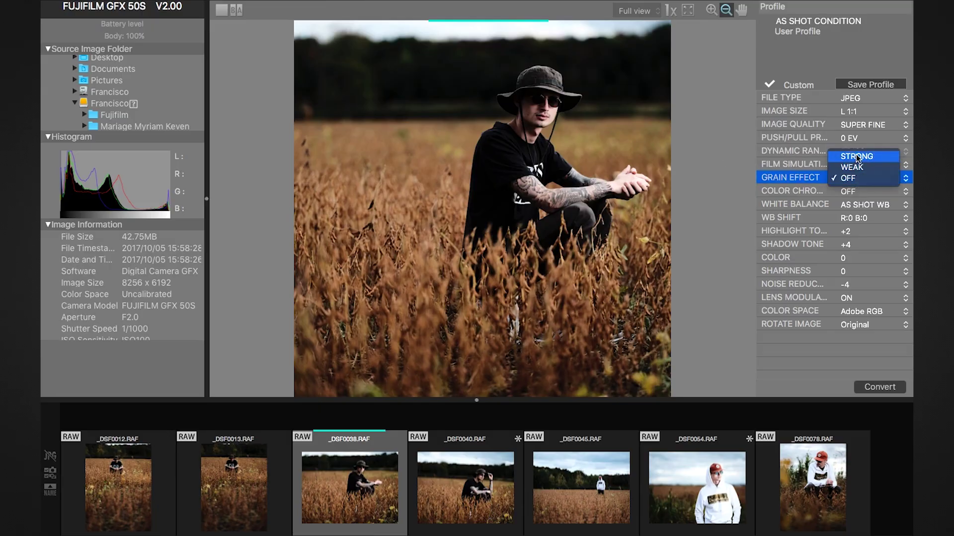
pyautogui.click(857, 155)
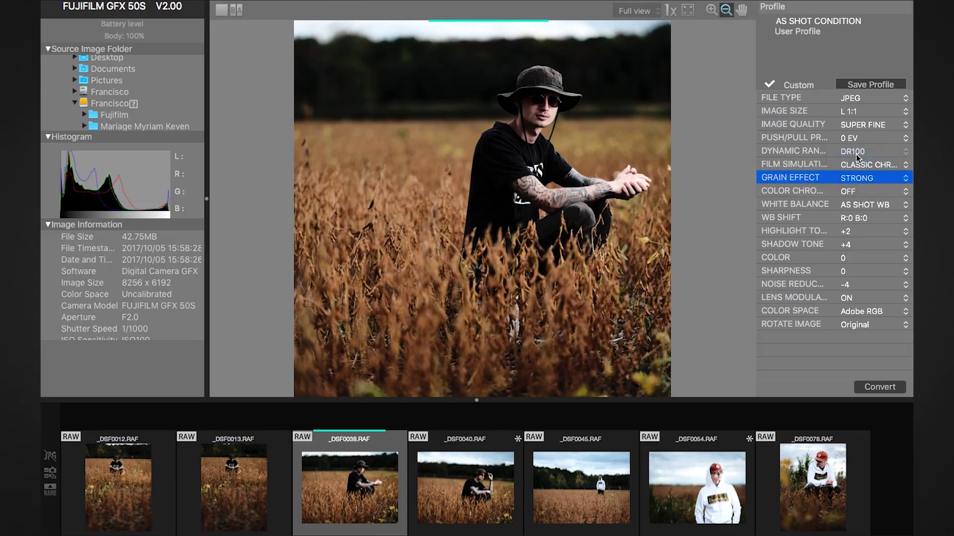
pyautogui.click(849, 182)
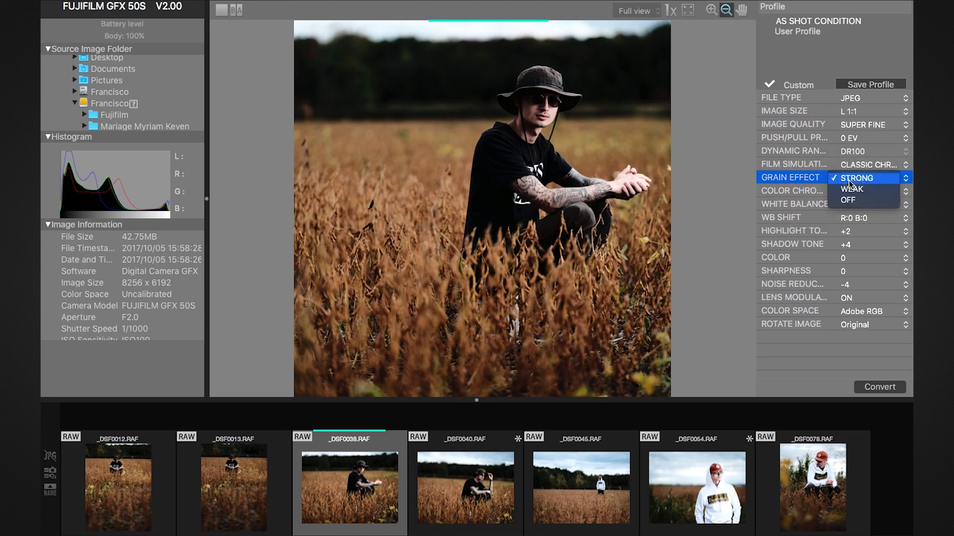
pyautogui.press('Escape')
# - Change the portrait's white balance from As Shot to Daylight
pyautogui.click(848, 206)
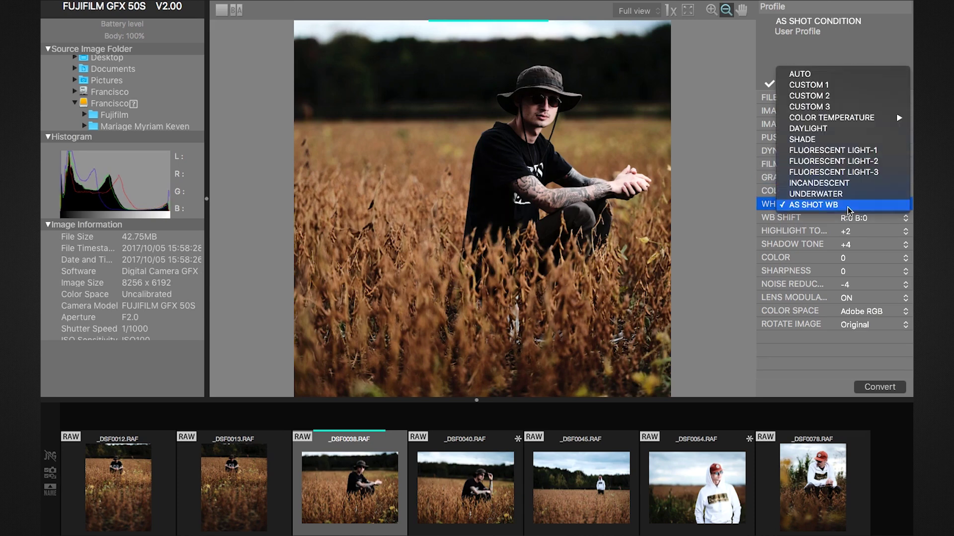
pyautogui.press('Escape')
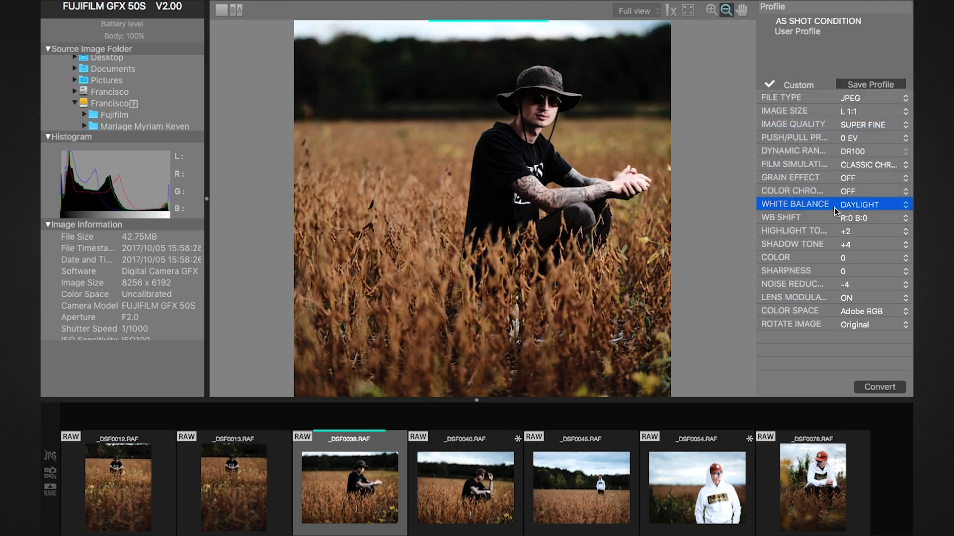
pyautogui.click(848, 203)
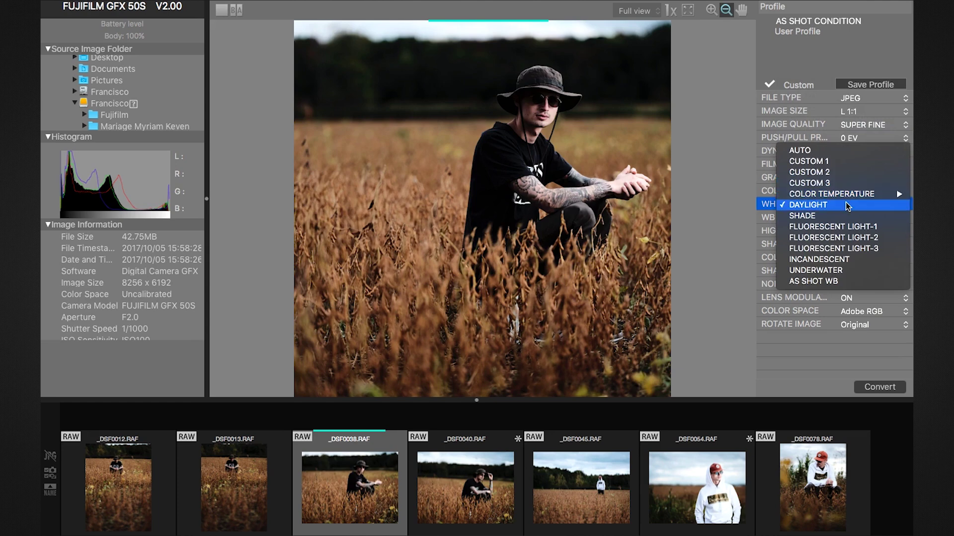
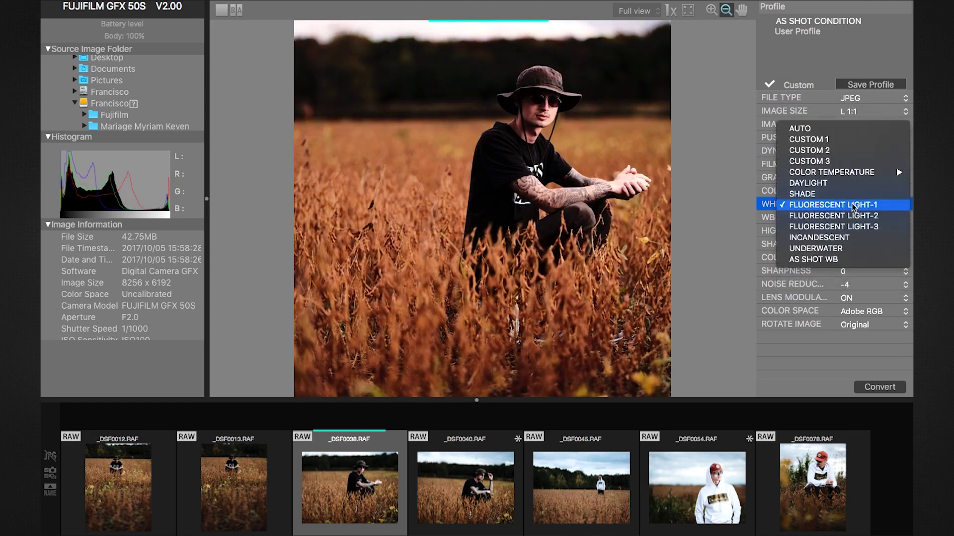
# - Change _DSF0038's white balance from Fluorescent Light-1 to Daylight
pyautogui.click(850, 184)
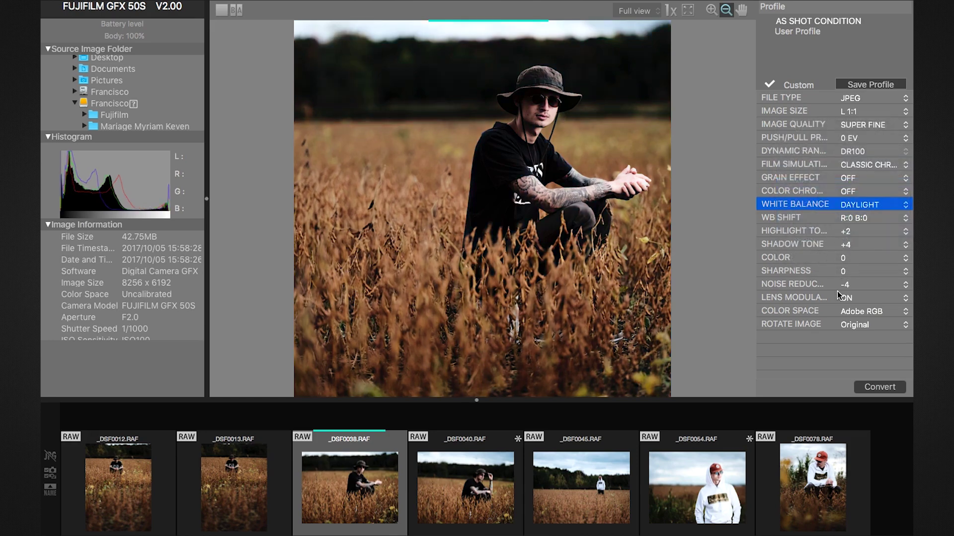
# - Switch to the B|A before/after split view, leaving white balance unchanged
pyautogui.click(236, 10)
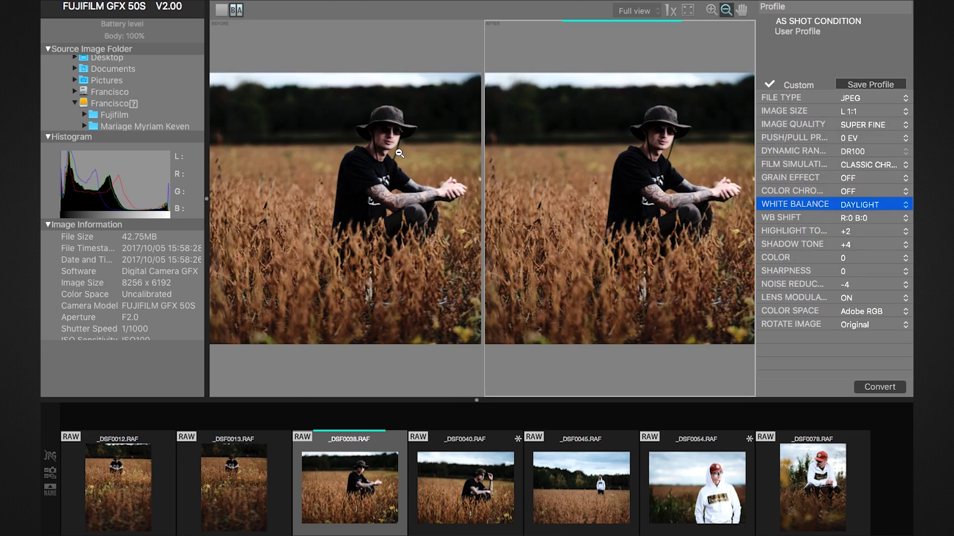
pyautogui.click(867, 208)
pyautogui.press('Escape')
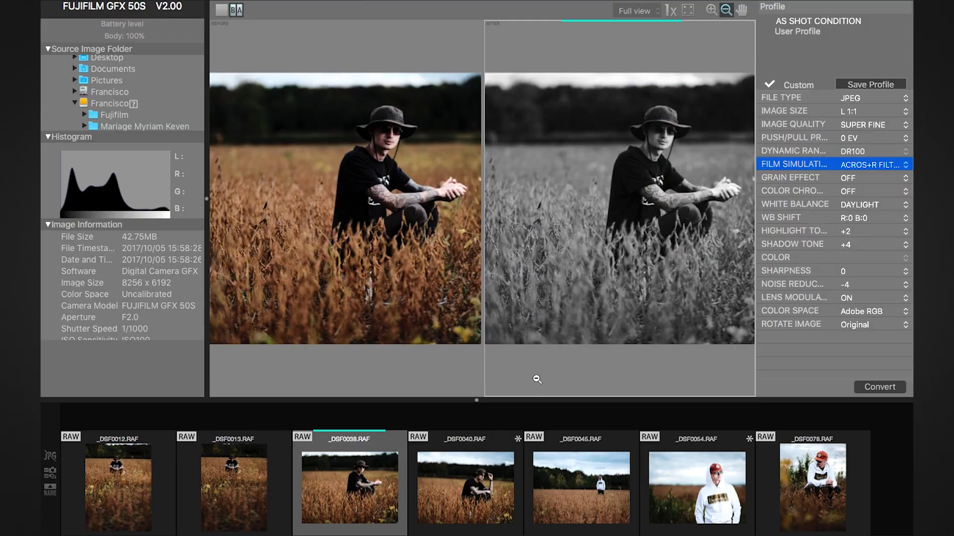
# - Convert _DSF0038 to JPEG, briefly showing then hiding JPG files in the filmstrip
pyautogui.click(883, 388)
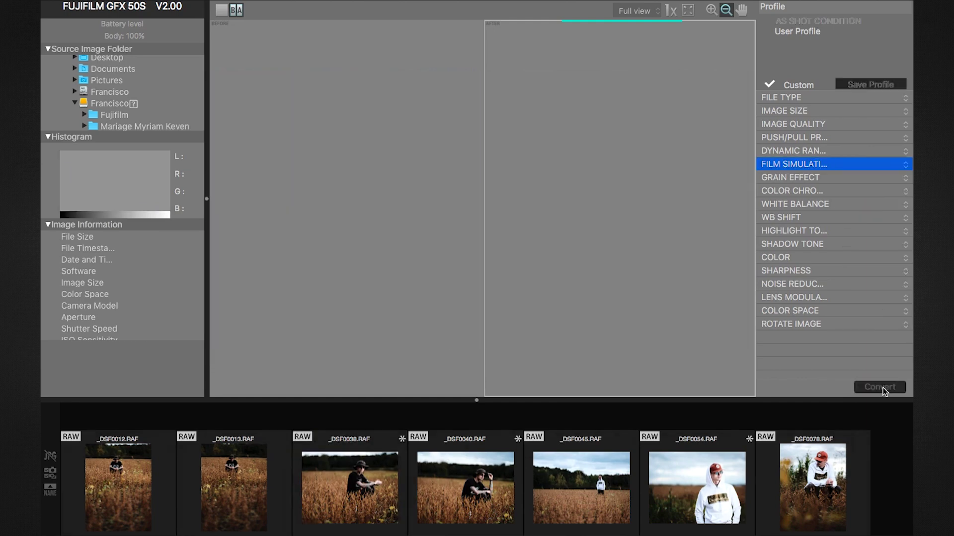
pyautogui.click(51, 454)
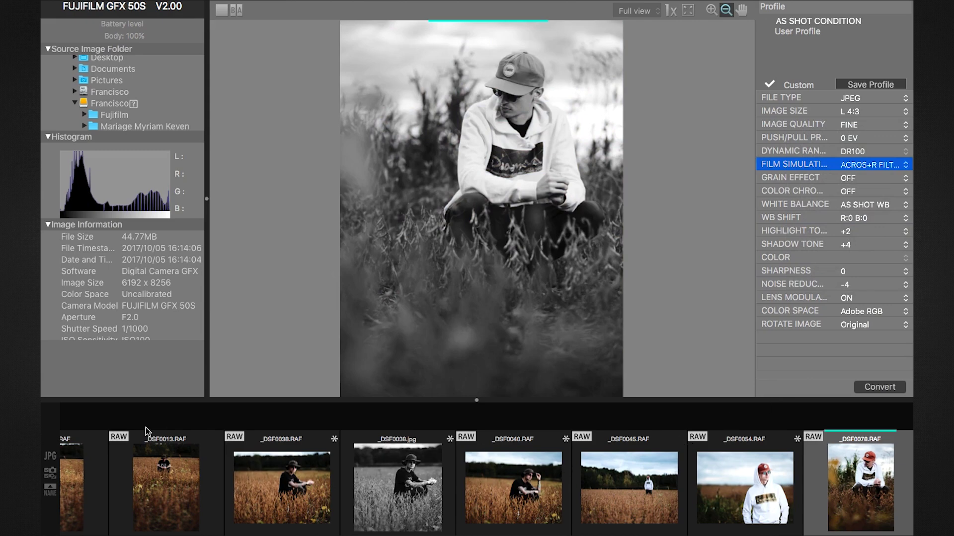
pyautogui.click(52, 457)
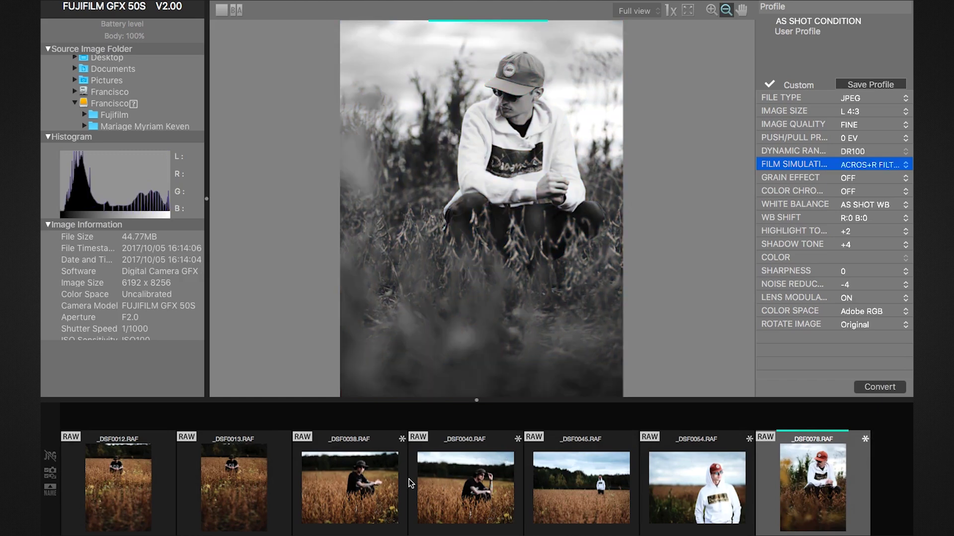
# - Convert _DSF0040 to JPEG from its context menu and open _DSF0040.jpg
pyautogui.click(444, 484)
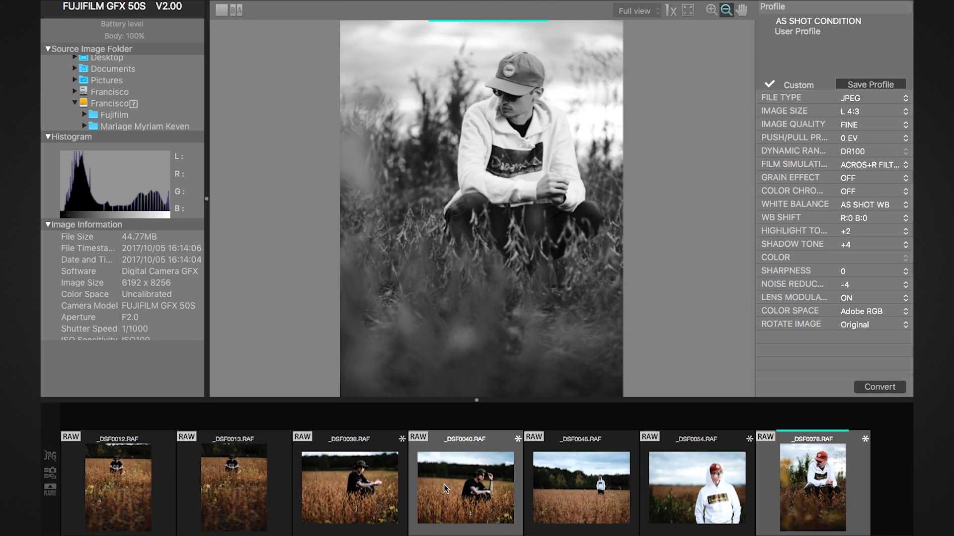
pyautogui.rightClick(443, 484)
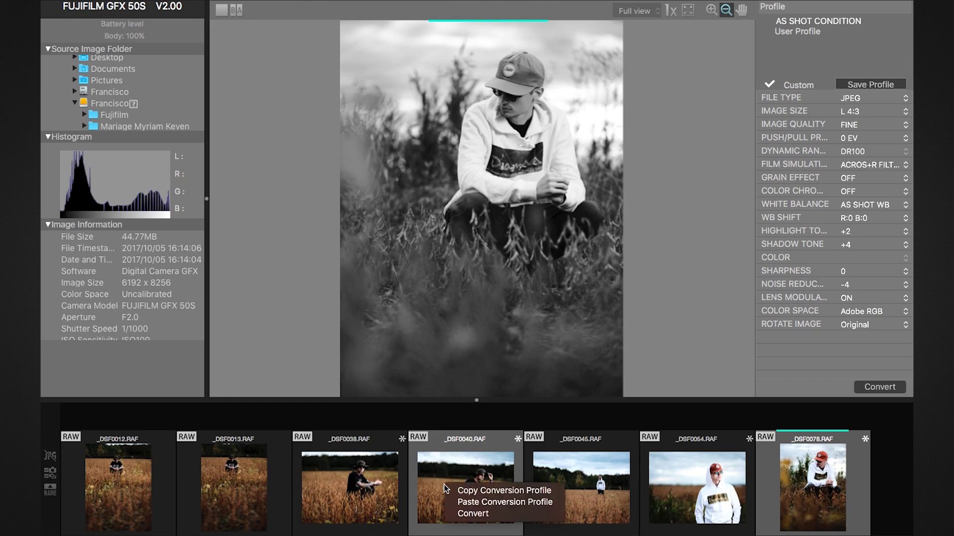
pyautogui.click(469, 514)
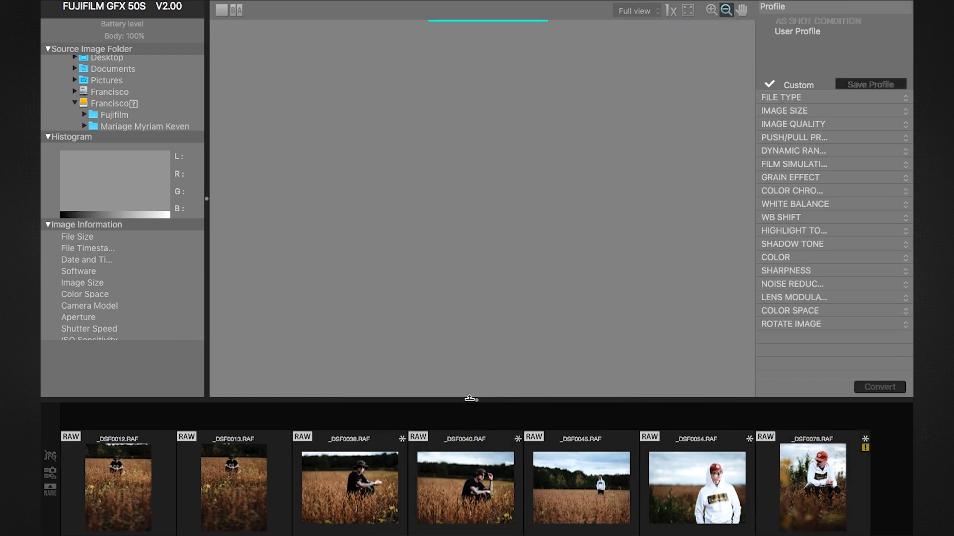
pyautogui.click(52, 460)
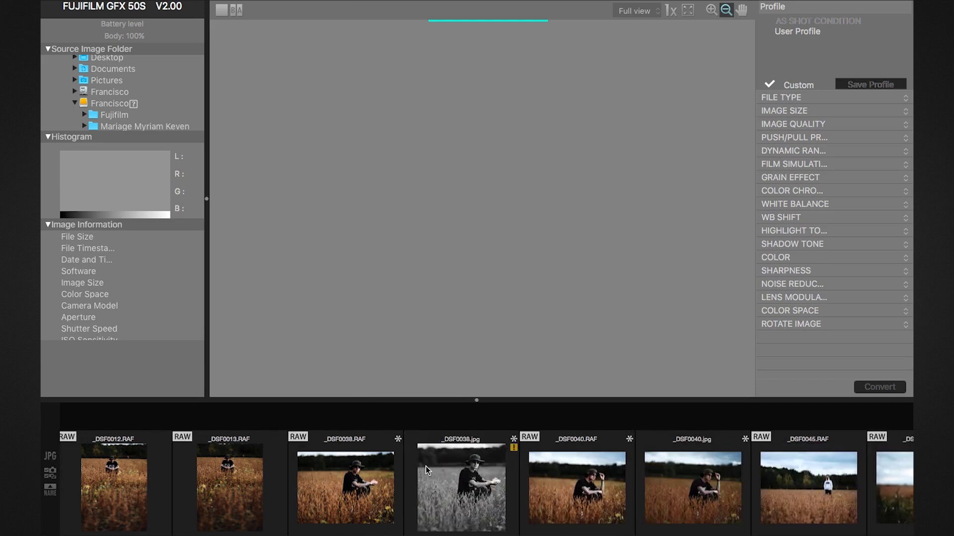
pyautogui.hscroll(5, 426, 466)
pyautogui.click(412, 482)
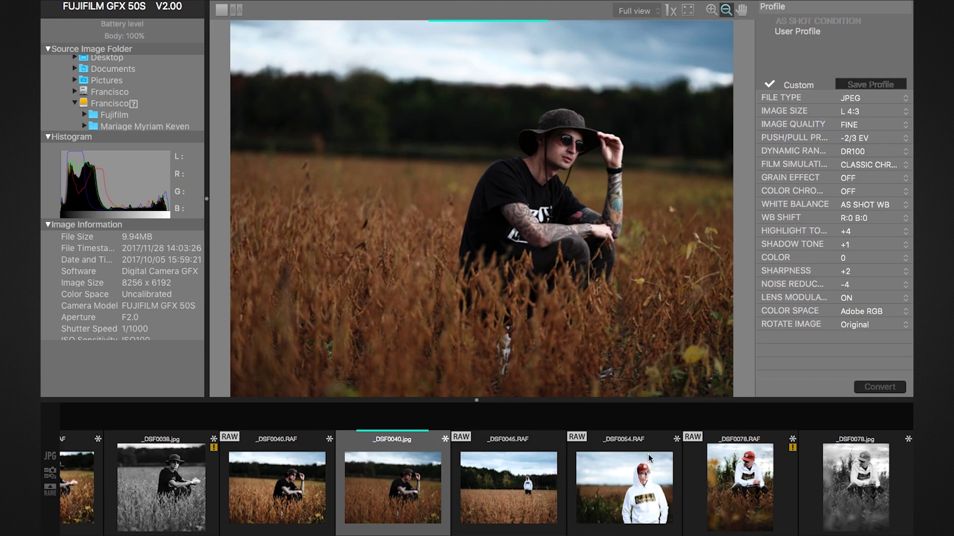
# - View _DSF0078.jpg, then open the RAW photo _DSF0045
pyautogui.click(875, 482)
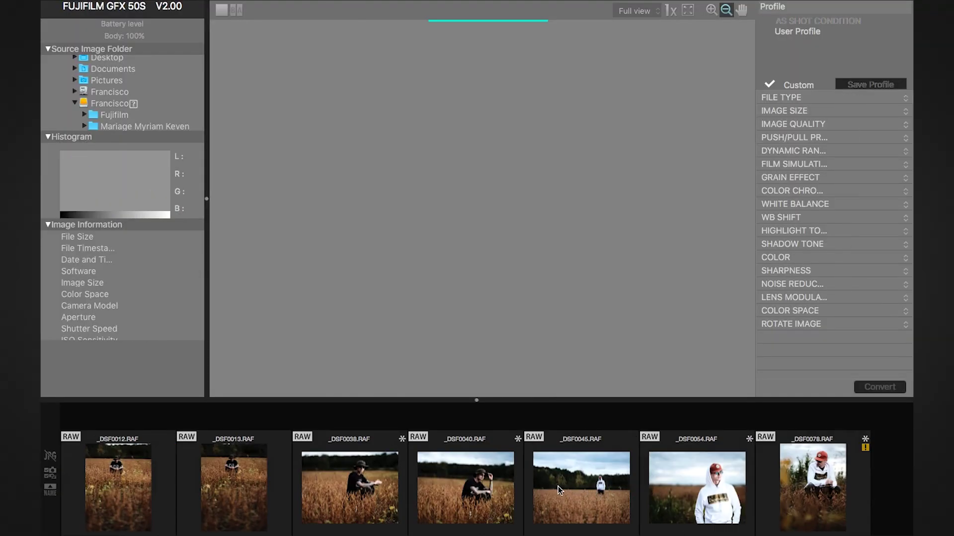
pyautogui.click(594, 489)
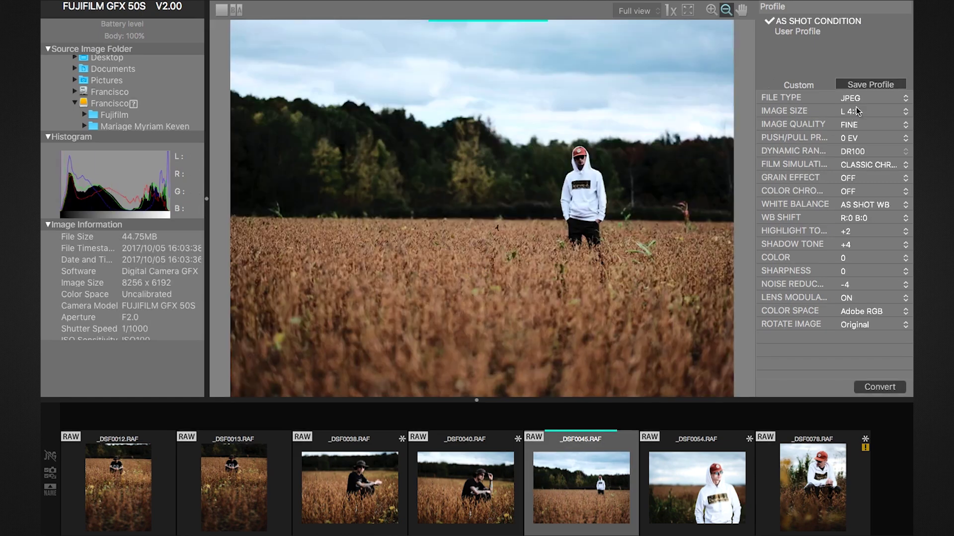
# - Keep JPEG output, with Super Fine quality and Astia/Soft film simulation
pyautogui.click(861, 99)
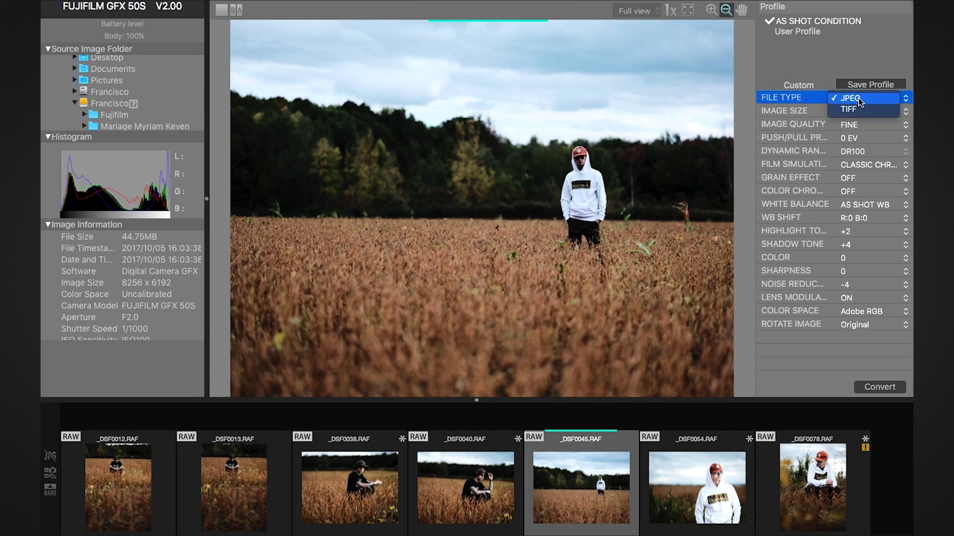
pyautogui.click(859, 101)
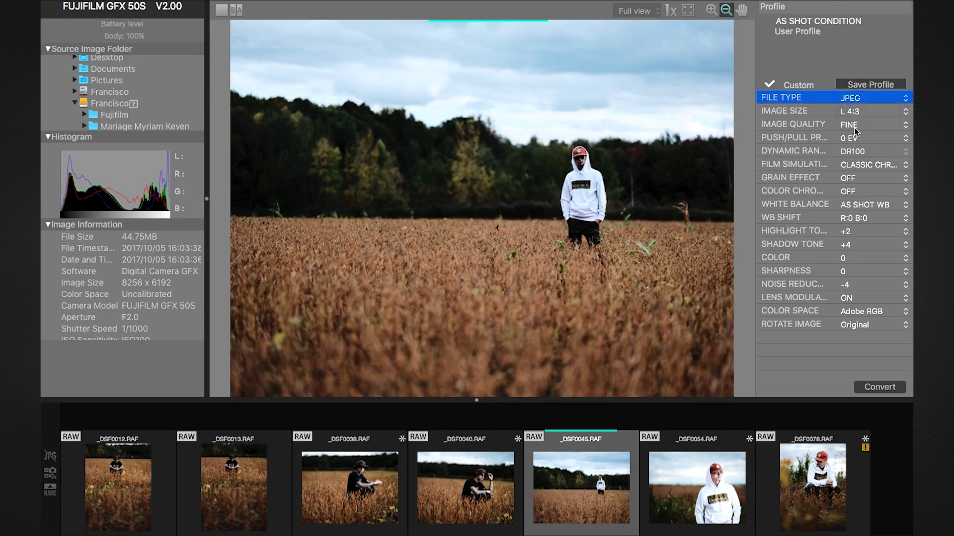
pyautogui.click(854, 126)
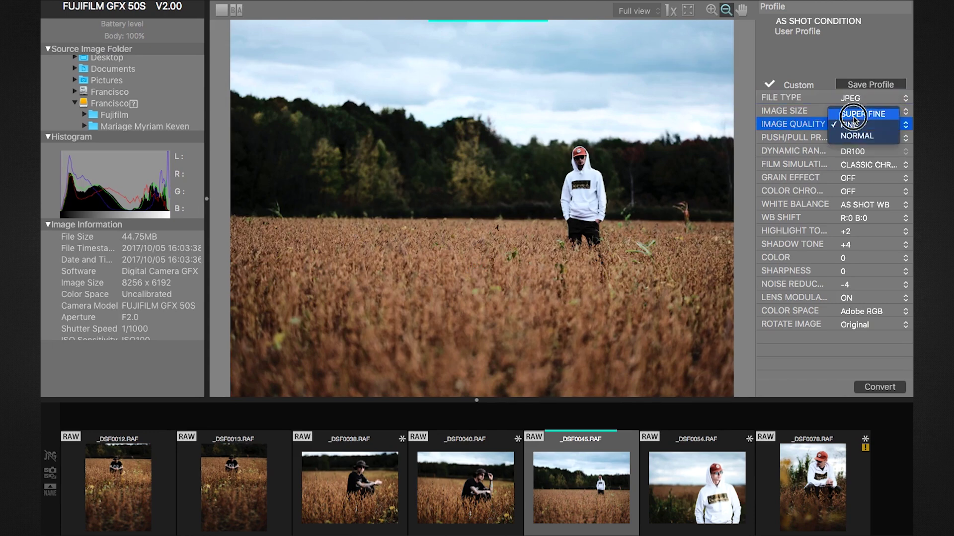
pyautogui.click(853, 124)
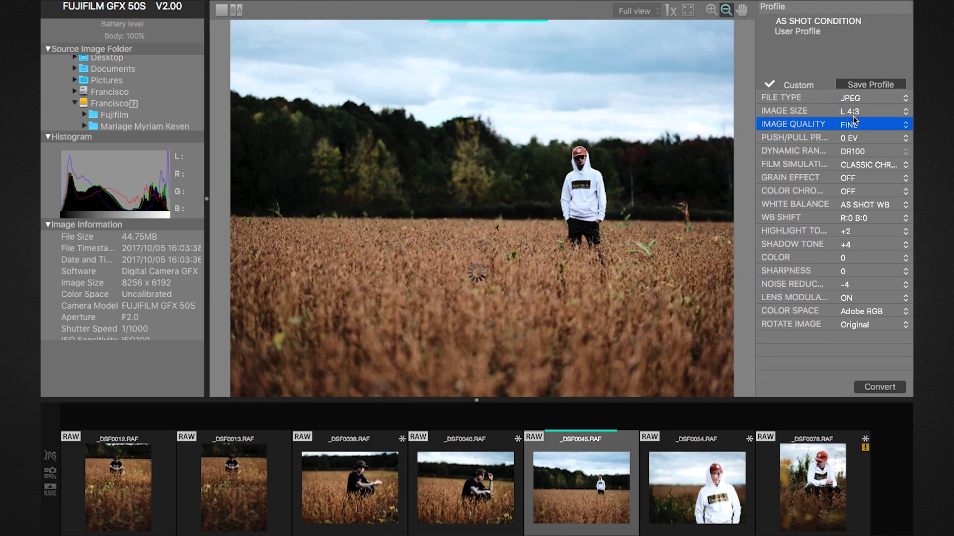
pyautogui.click(857, 165)
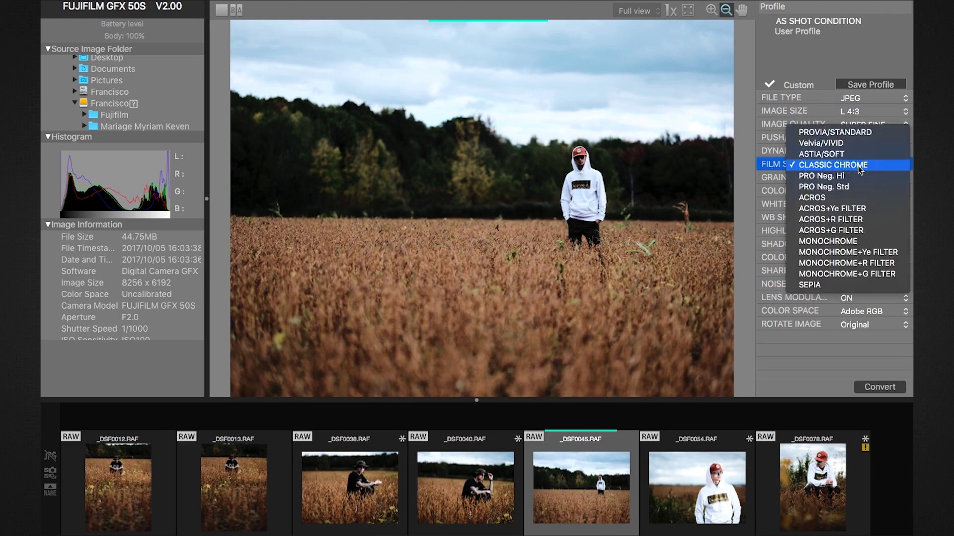
pyautogui.click(856, 152)
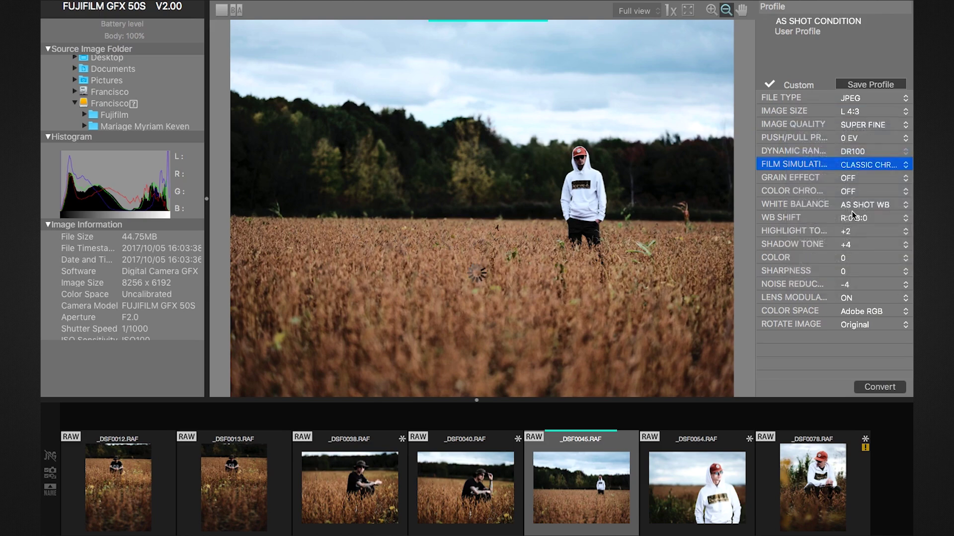
# - Set highlight tone +2, shadow tone +2 and colour -1, then begin saving a profile
pyautogui.click(849, 235)
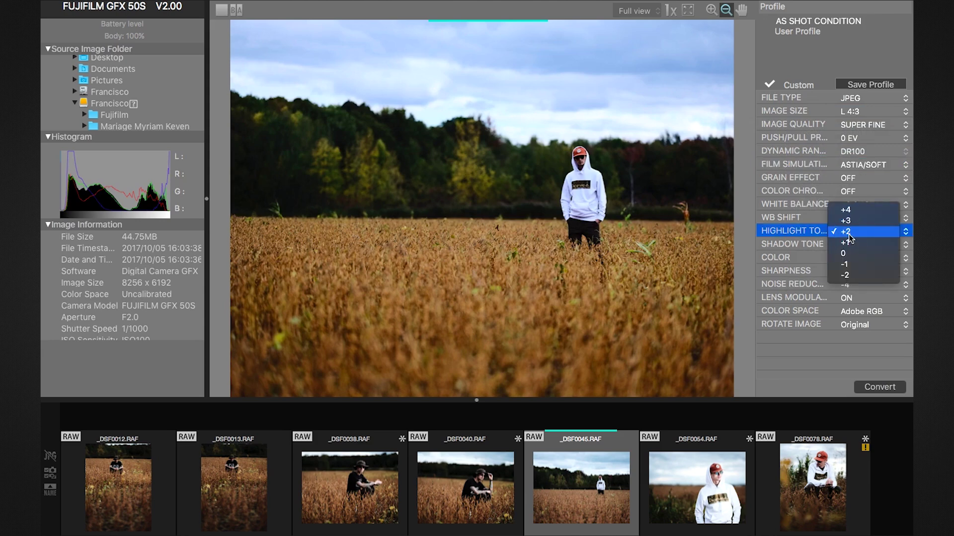
pyautogui.click(849, 237)
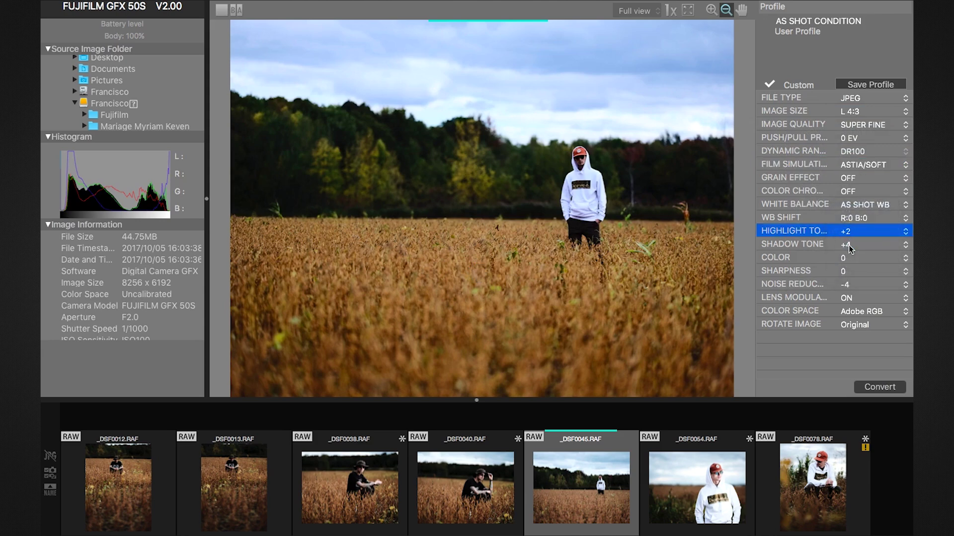
pyautogui.click(849, 249)
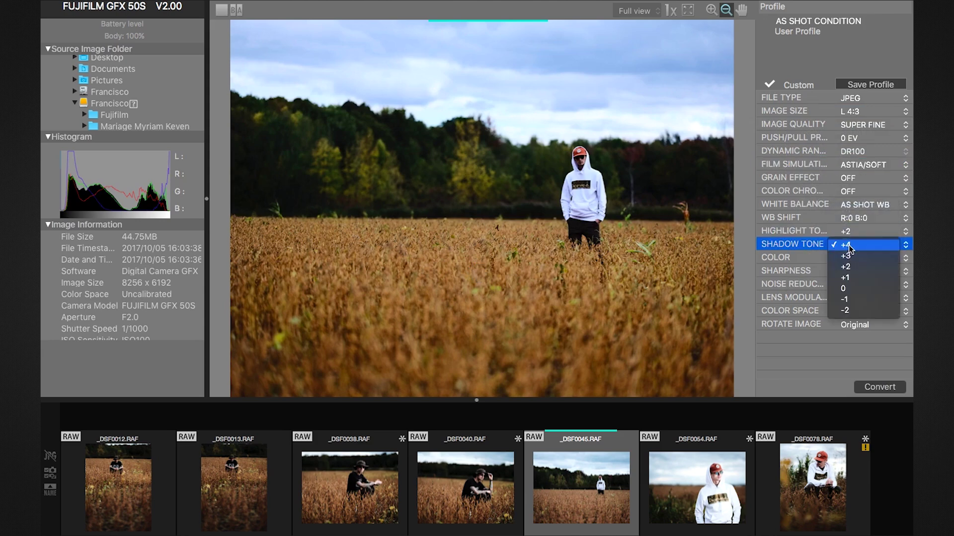
pyautogui.click(848, 269)
pyautogui.click(844, 259)
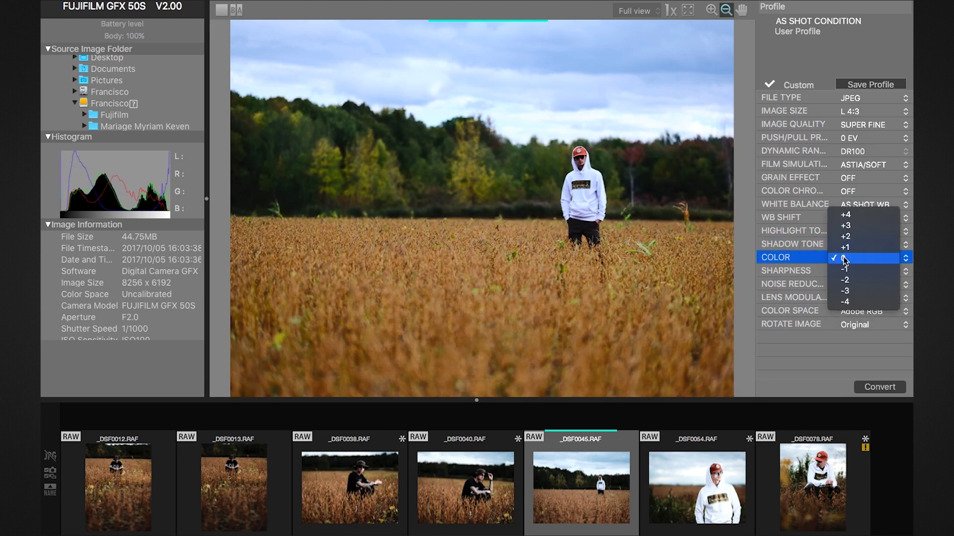
pyautogui.click(845, 269)
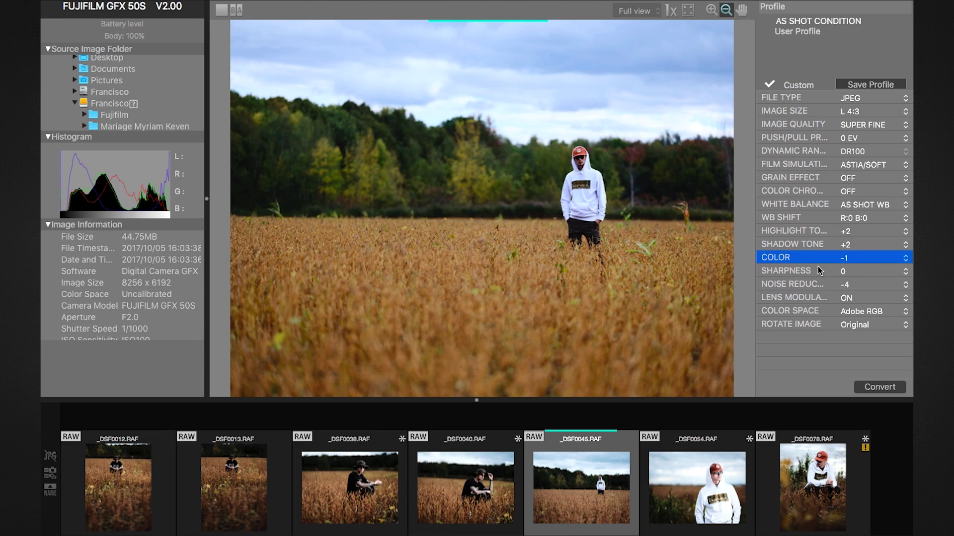
pyautogui.click(865, 87)
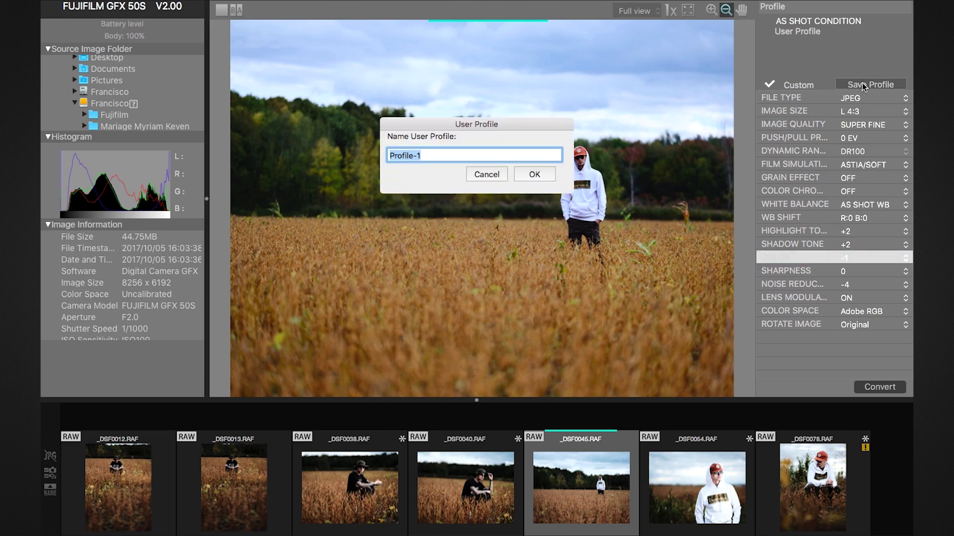
pyautogui.write('Astia')
# - Save the user profile as 'Astia' and apply it from the User Profile list
pyautogui.press('Return')
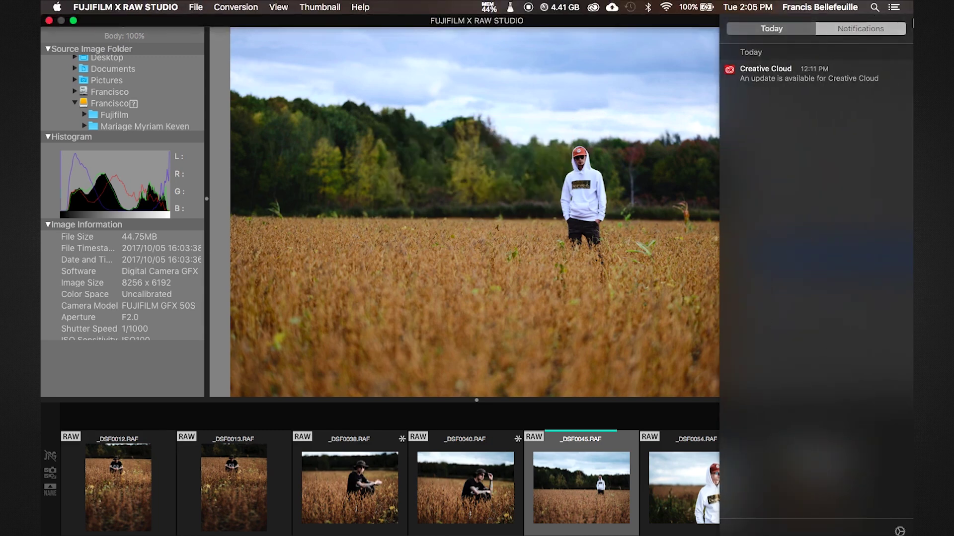
pyautogui.hscroll(3, 772, 70)
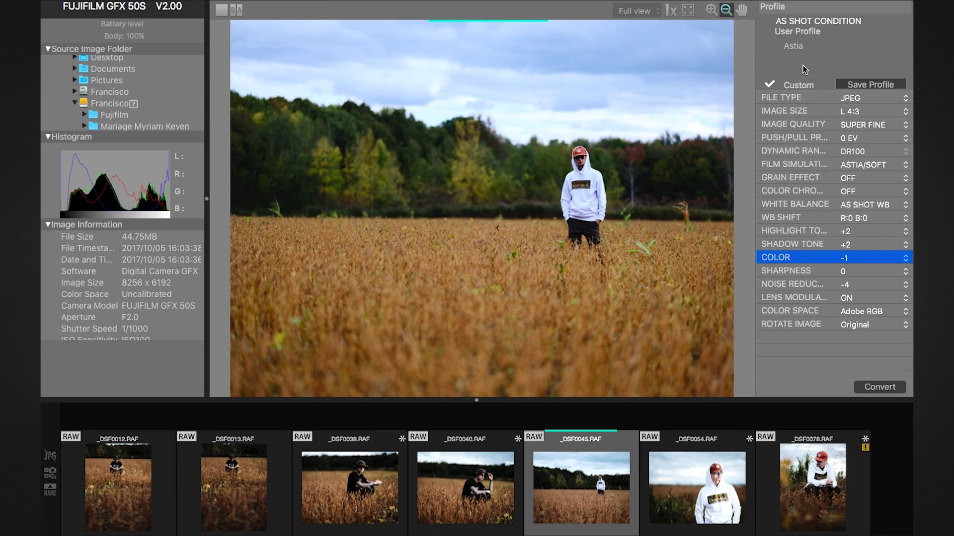
pyautogui.click(795, 48)
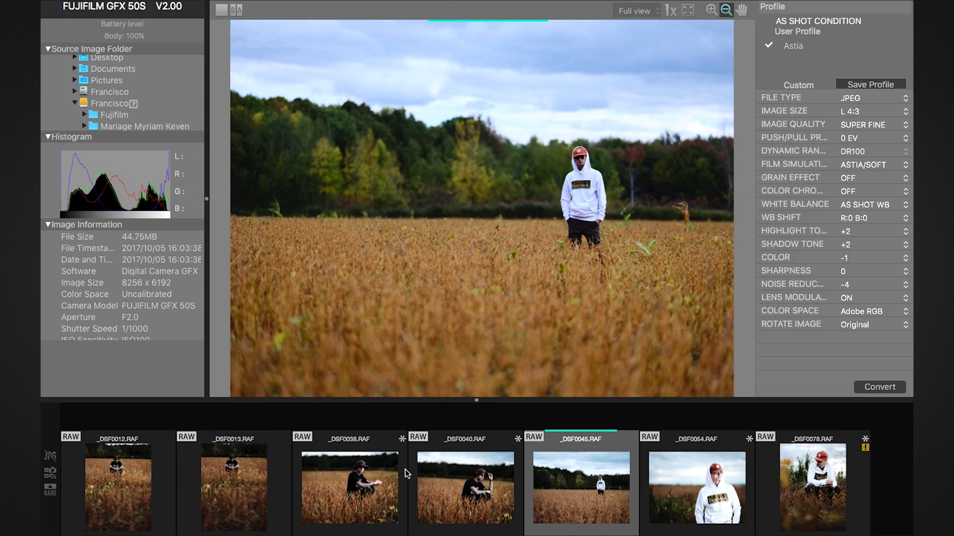
# - Apply the Astia profile to _DSF0013 and push exposure by 1/2 EV
pyautogui.click(240, 497)
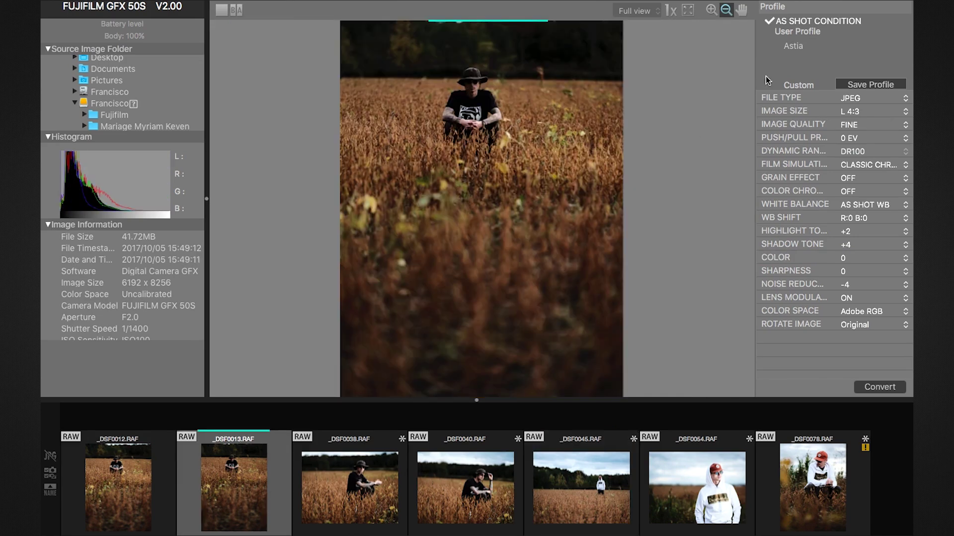
pyautogui.click(798, 46)
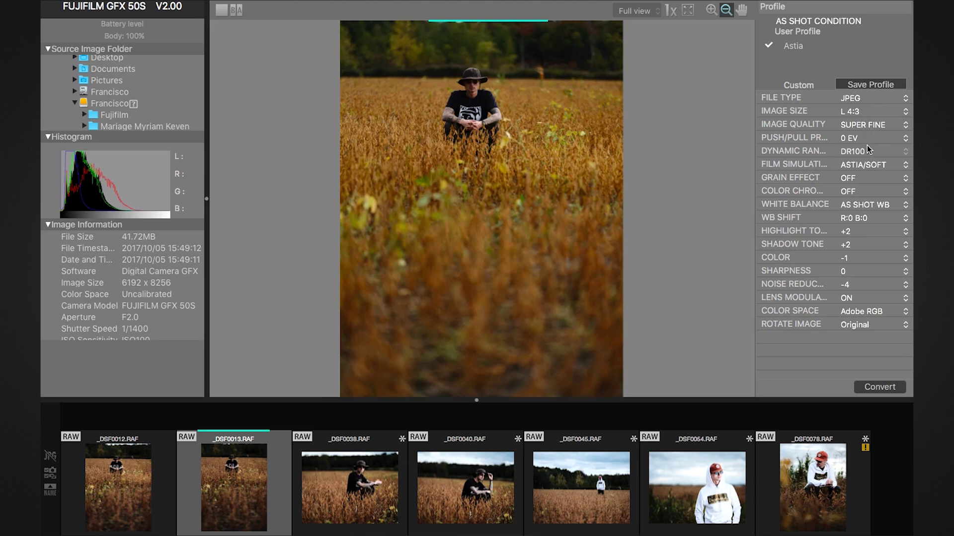
pyautogui.click(857, 140)
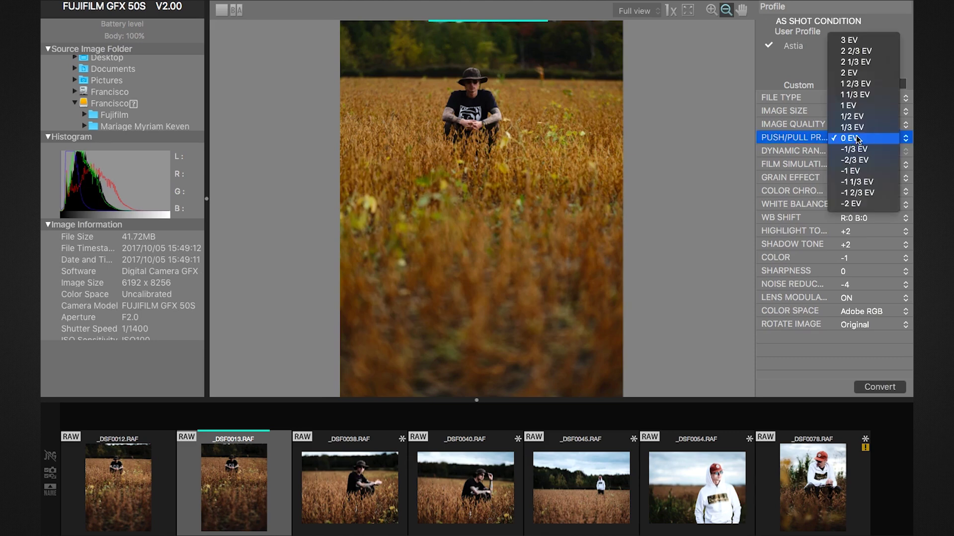
pyautogui.click(857, 118)
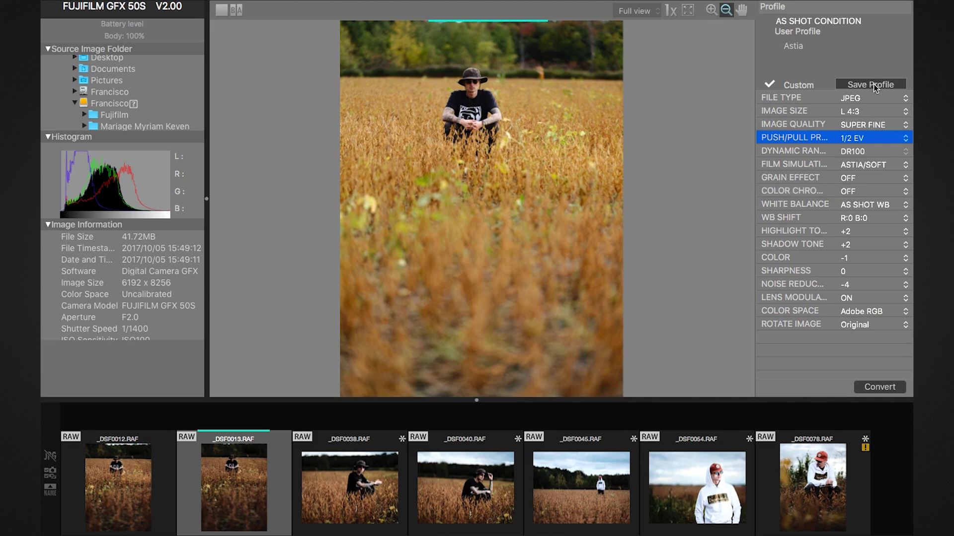
# - Set film simulation to PRO Neg. Hi and shadow tone to +4
pyautogui.click(868, 168)
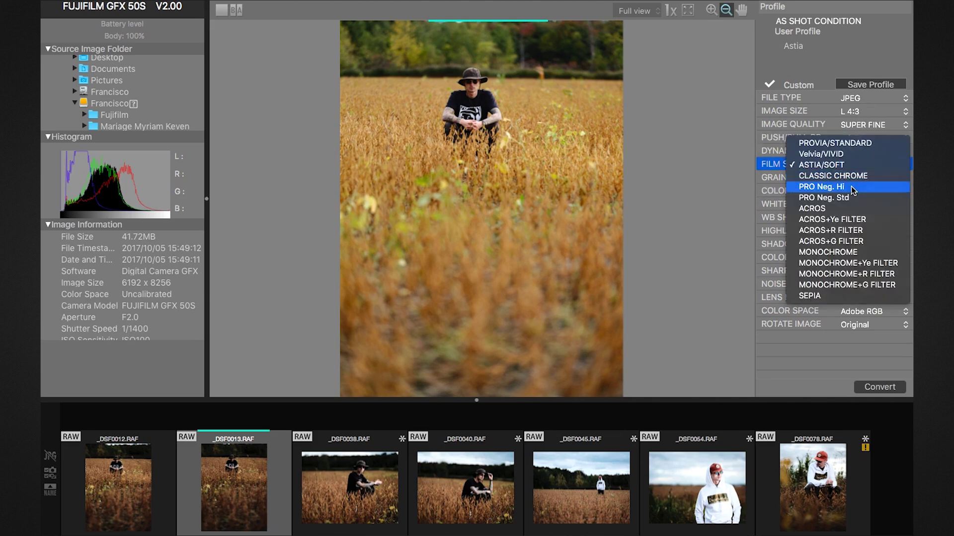
pyautogui.press('Escape')
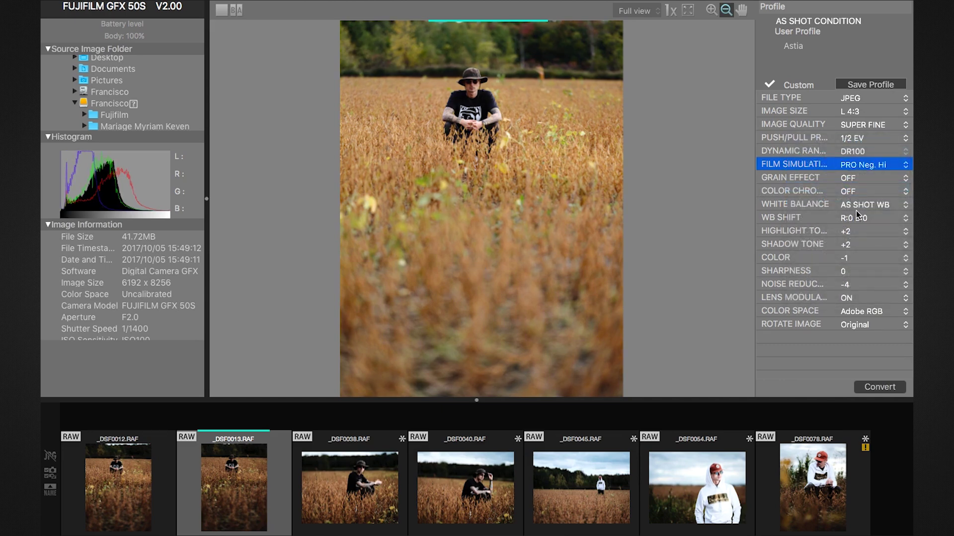
pyautogui.click(847, 245)
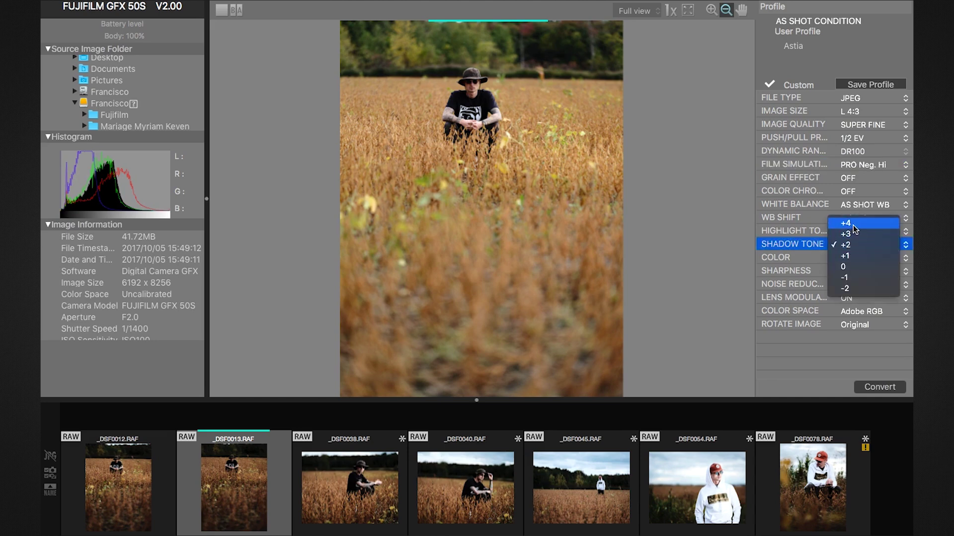
pyautogui.click(854, 228)
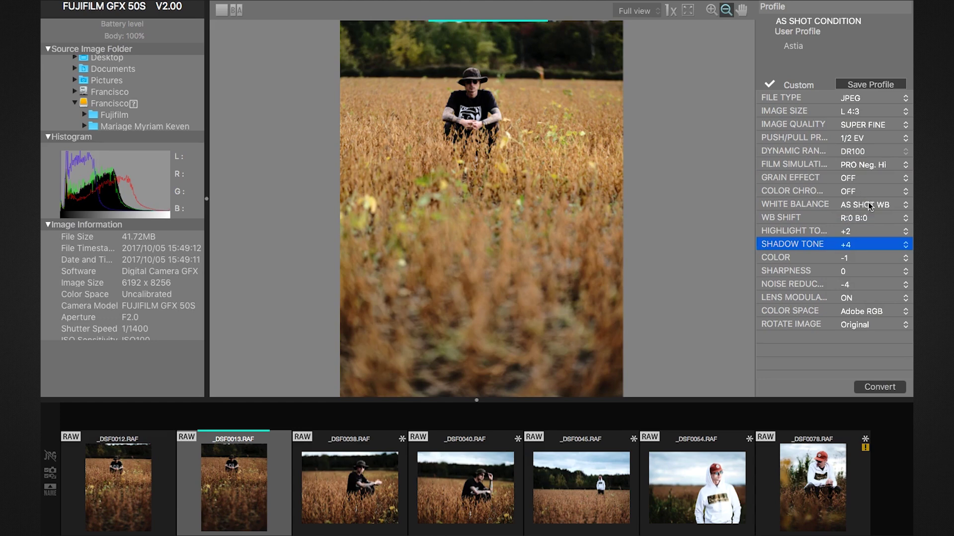
# - Save the current settings as a new user profile named 'Pro Neg. S+4'
pyautogui.click(876, 86)
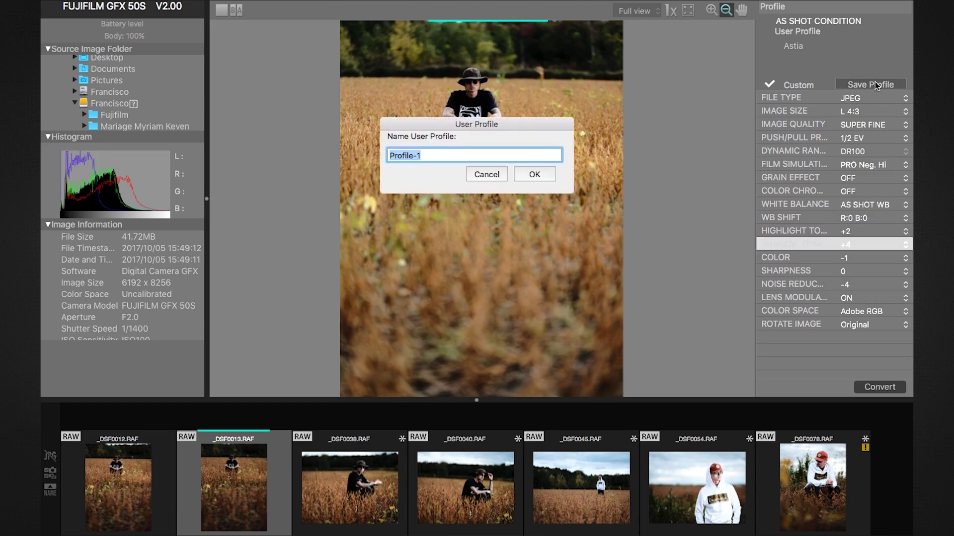
pyautogui.write('Pro Neg. S+4')
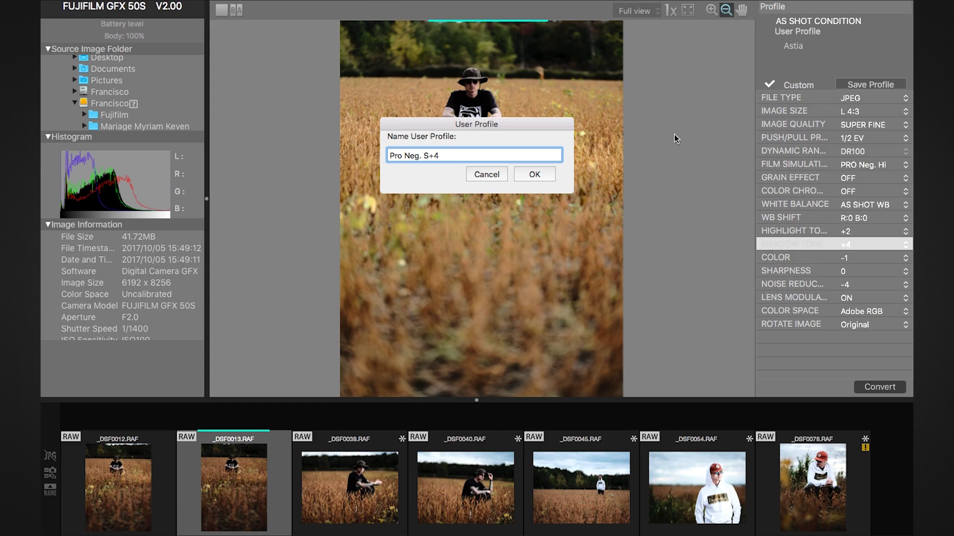
pyautogui.click(545, 173)
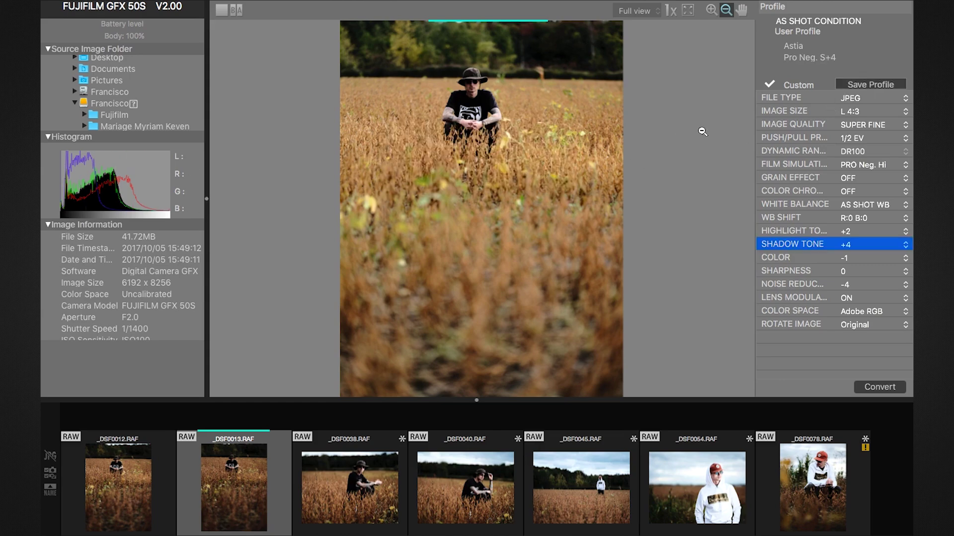